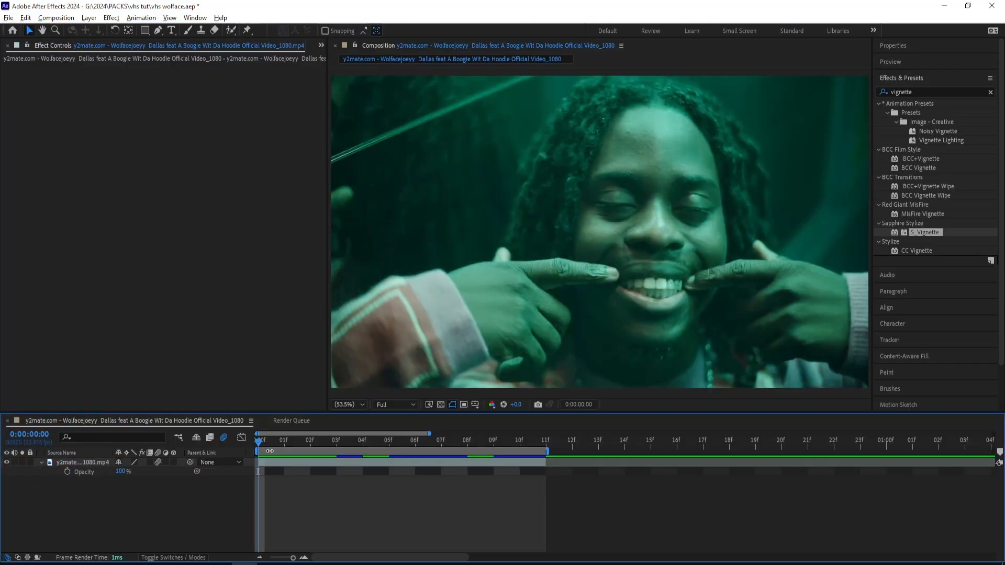
Open the clip in its layer view and isolate the teeth with Roto Brush, subtracting the excess area
key(space)
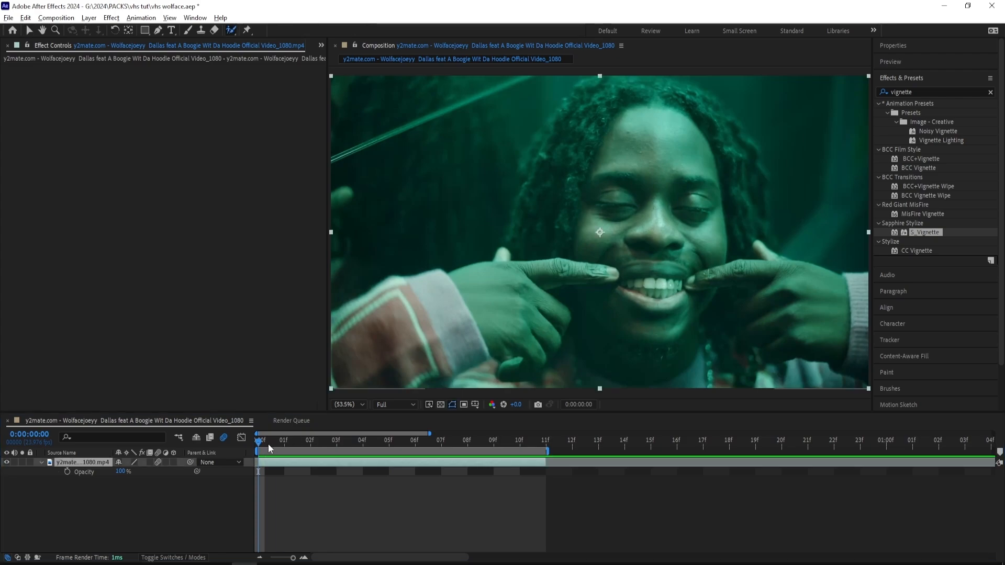
click(268, 445)
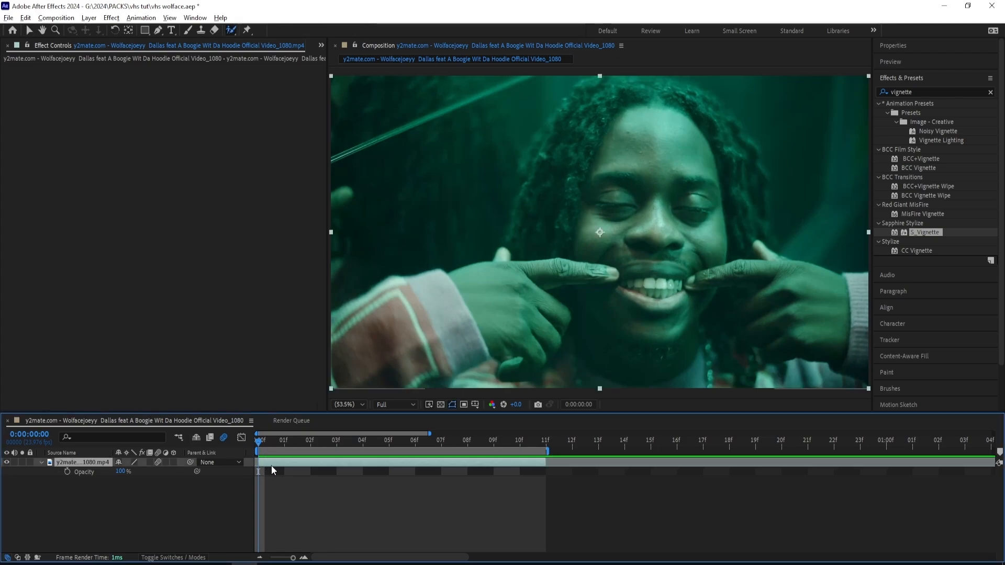
double_click(341, 463)
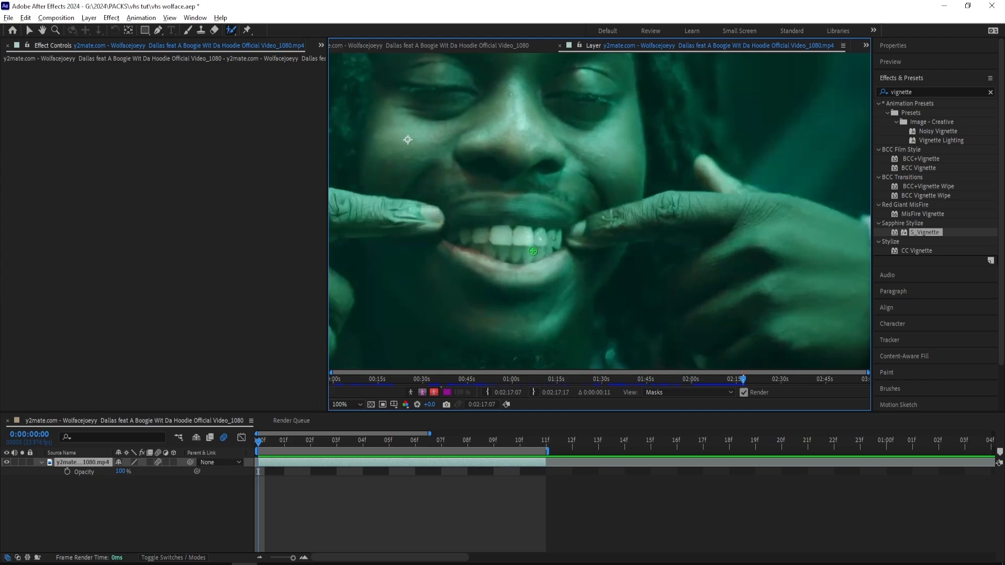
mouse_move(552, 240)
mouse_down()
mouse_move(462, 236)
mouse_move(546, 244)
mouse_move(497, 235)
mouse_move(535, 235)
mouse_move(498, 228)
mouse_up()
alt+click(478, 249)
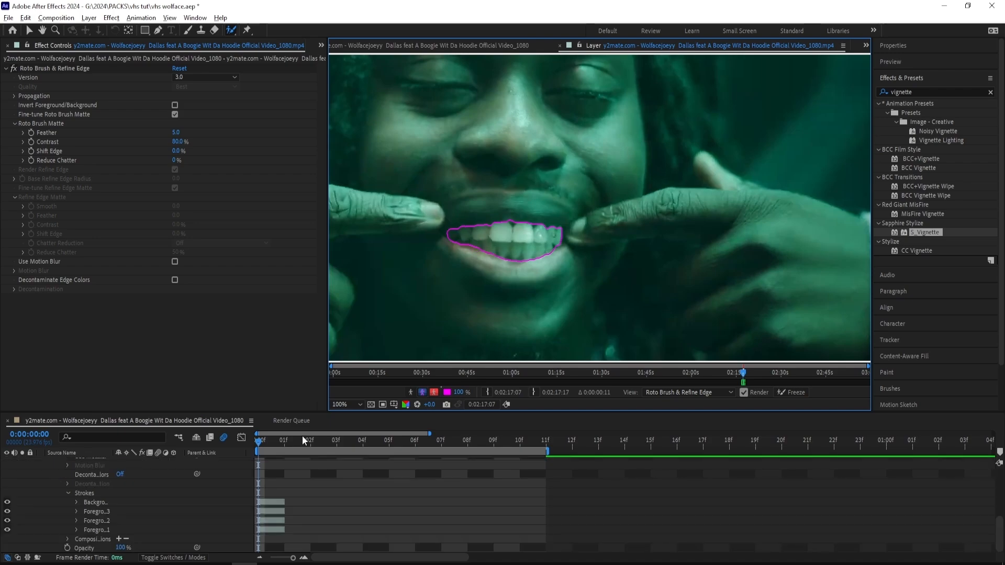
Scrub the clip to frame 7 to check how the Roto Brush outline follows the teeth, and return to the start
scroll(165, 482, up, 8)
click(51, 472)
drag(259, 442, 441, 443)
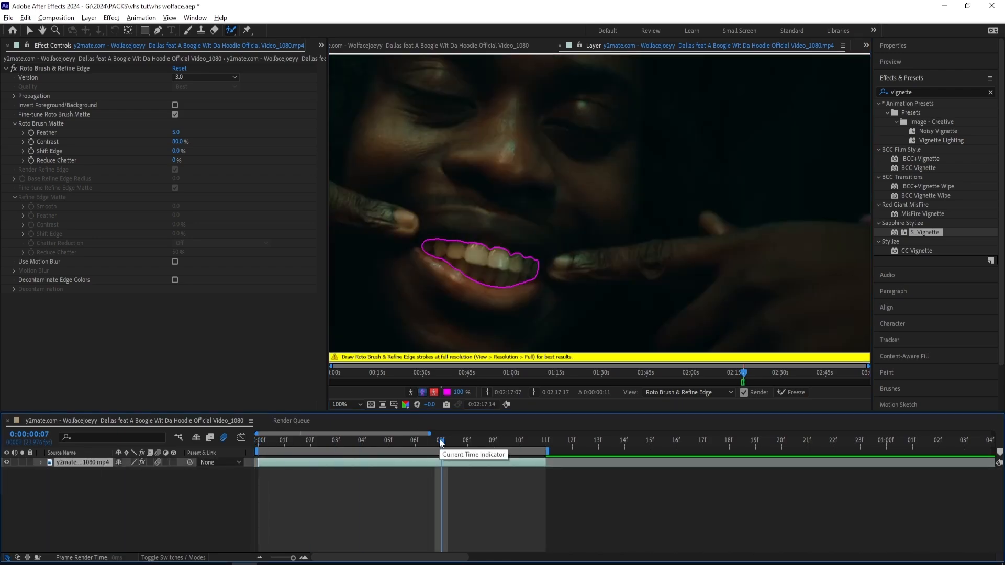
key(Home)
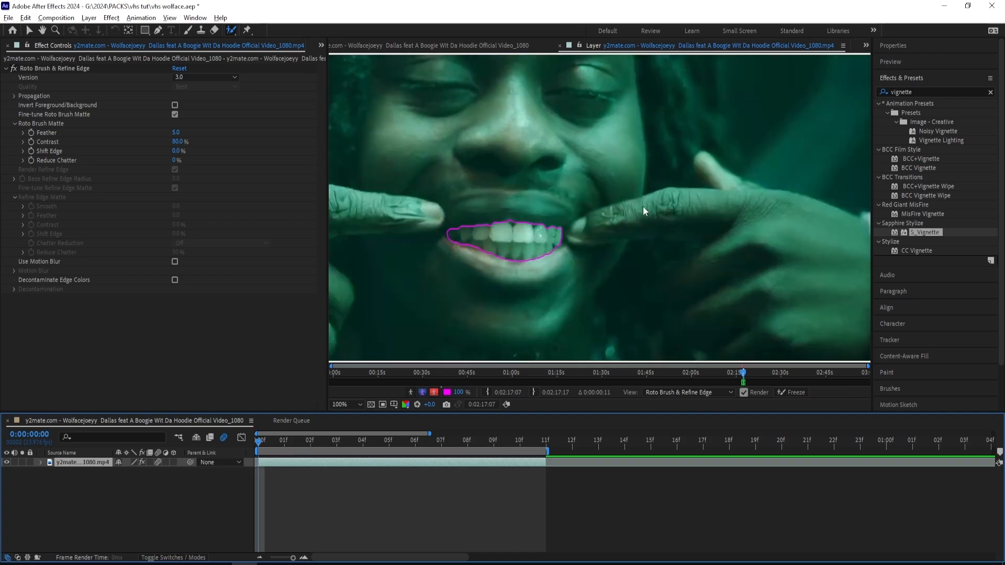
Freeze the Roto Brush propagation and return to the composition view
click(798, 391)
drag(508, 243, 682, 411)
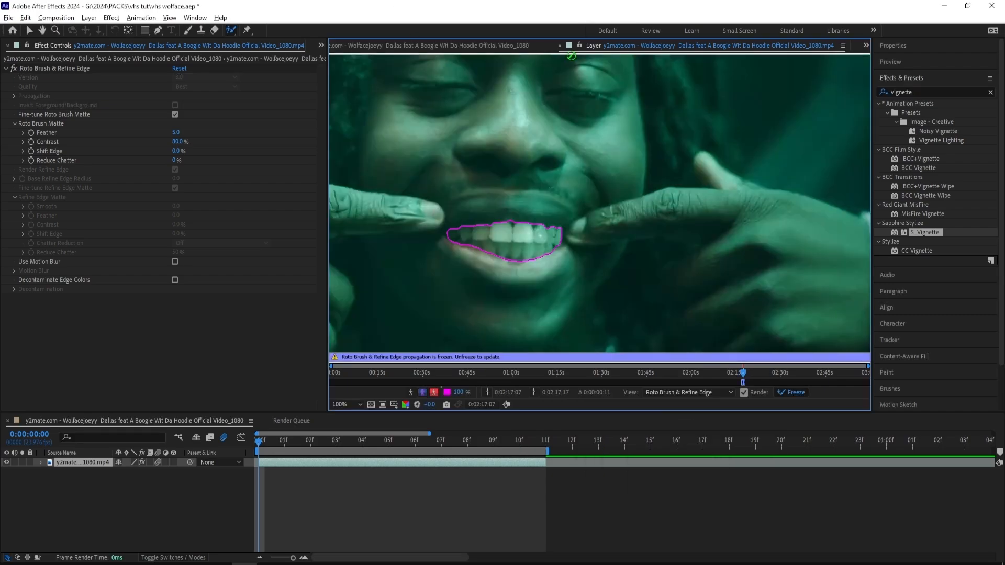
click(559, 45)
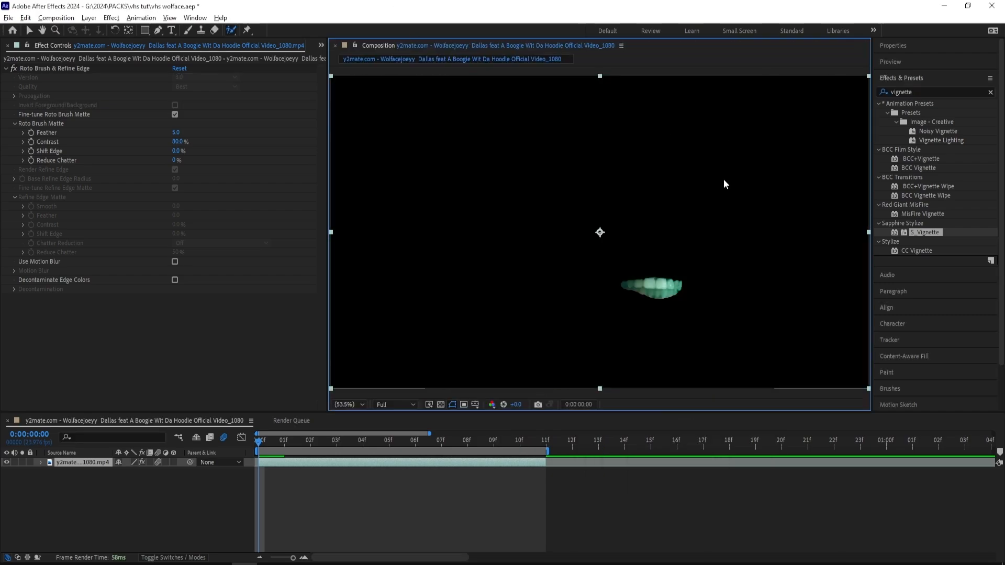
Find the Refine Soft Matte effect and apply it to the teeth cutout layer
click(927, 92)
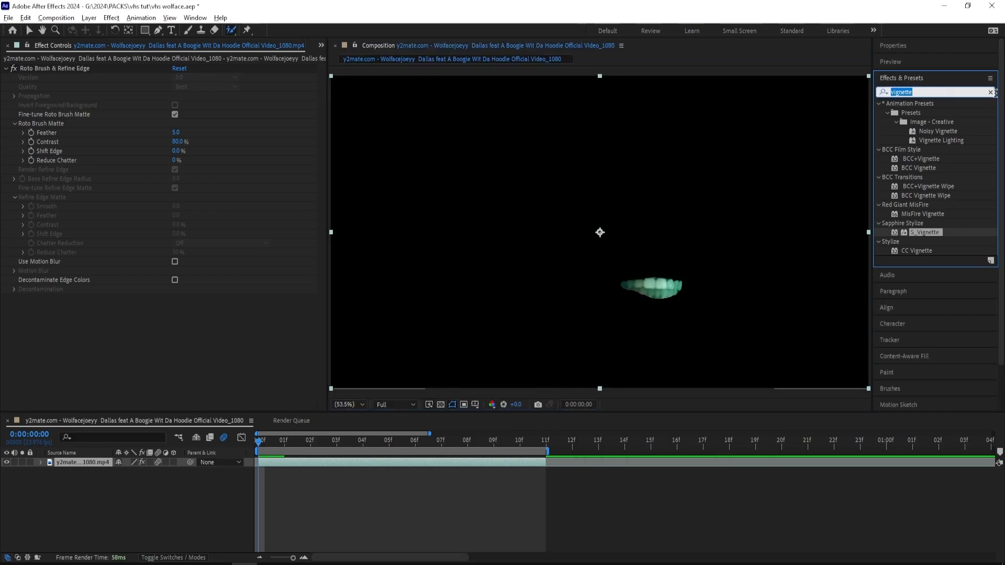
click(990, 92)
text(refine soft)
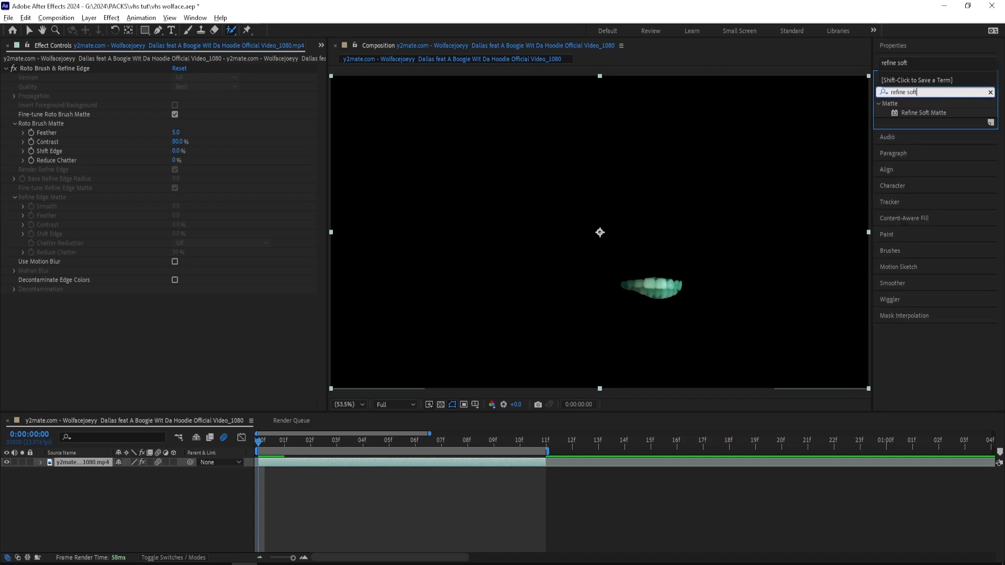
key(Return)
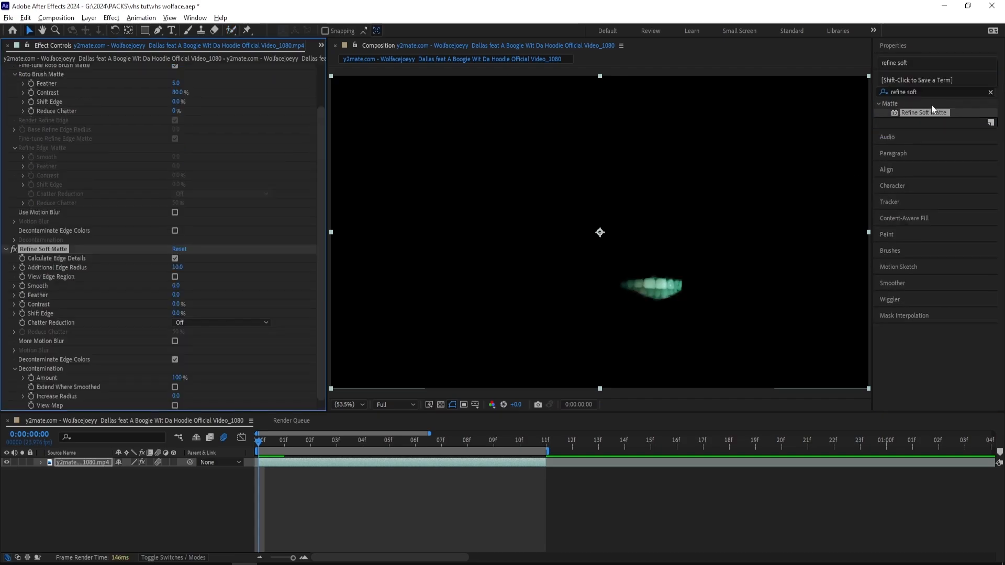
Set Refine Soft Matte's Additional Edge Radius to 6.9 and Feather to 5.9
drag(175, 266, 190, 297)
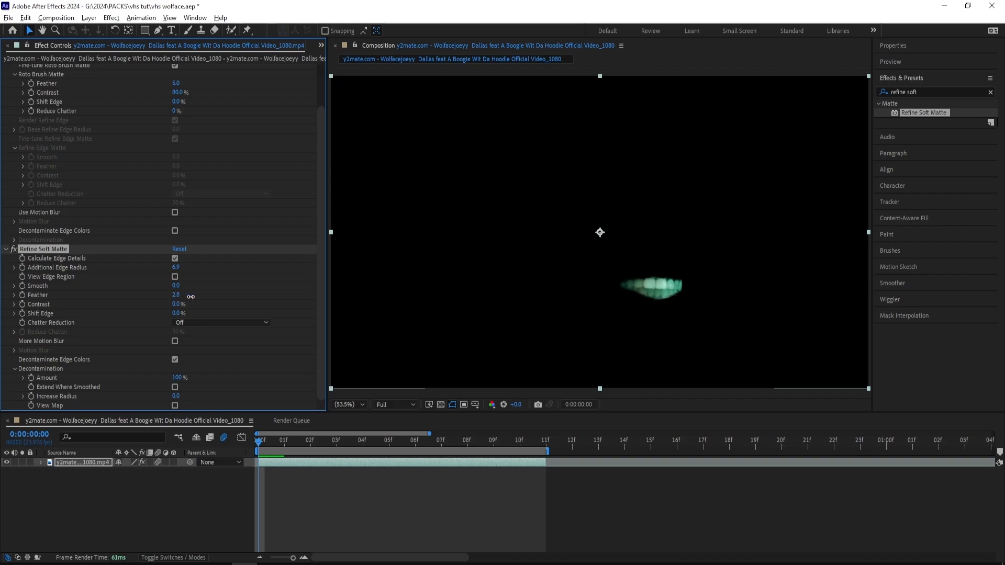
drag(682, 293, 598, 289)
scroll(599, 294, up, 1)
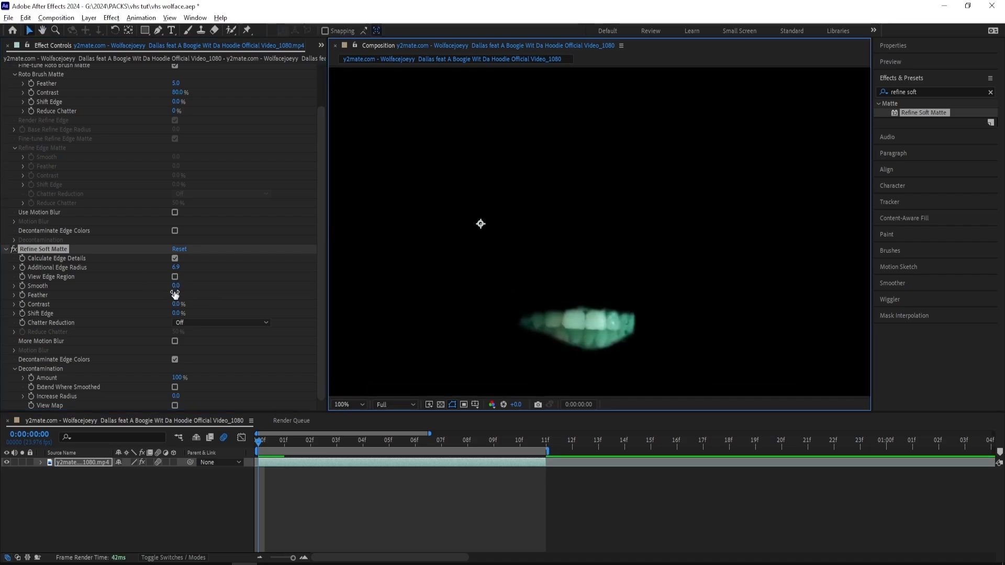
drag(179, 295, 175, 294)
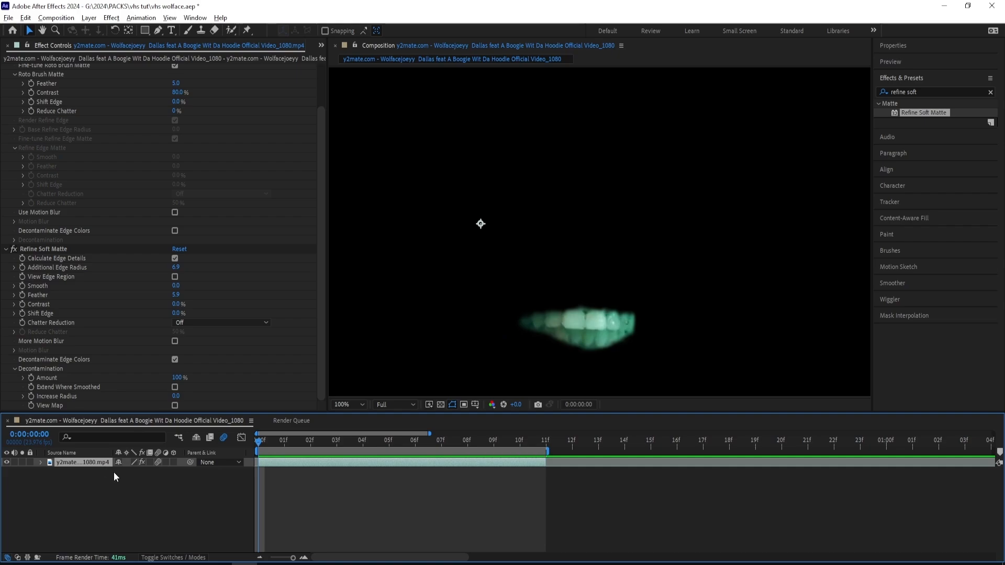
Duplicate the teeth layer and remove Roto Brush & Refine Edge and Refine Soft Matte from the lower copy
key(ctrl+d)
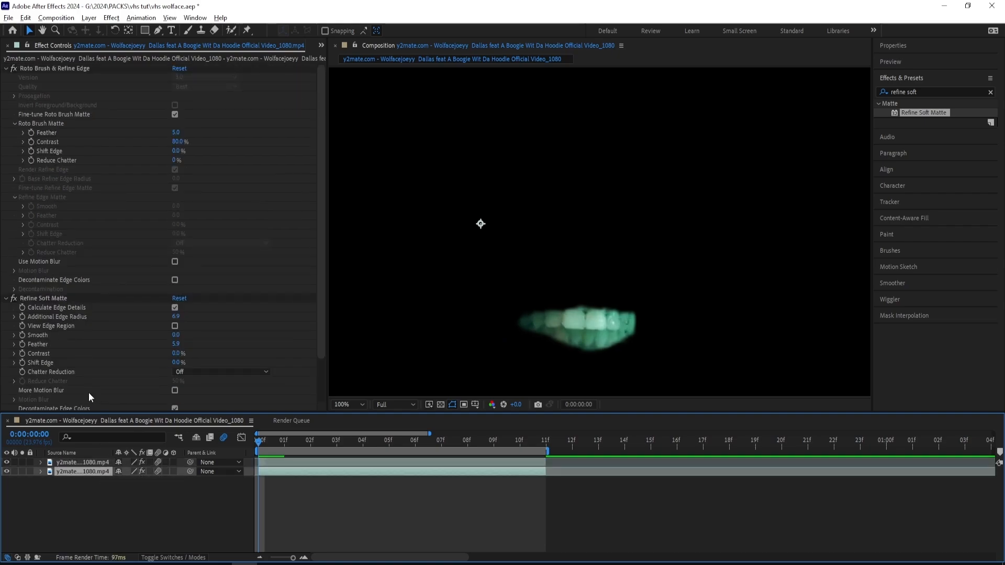
click(59, 297)
key(ctrl+a)
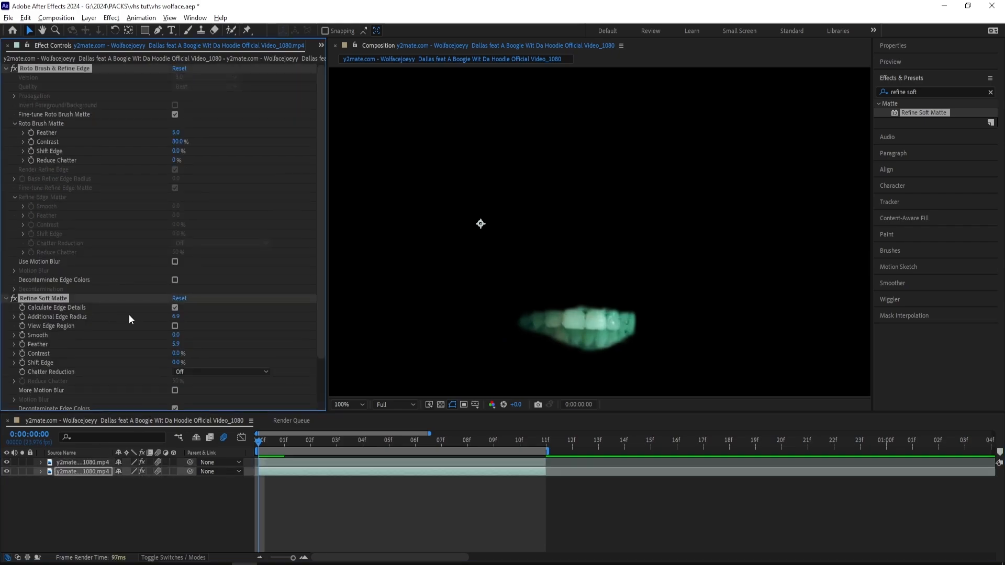
key(Delete)
click(523, 462)
key(Page_Down)
key(space)
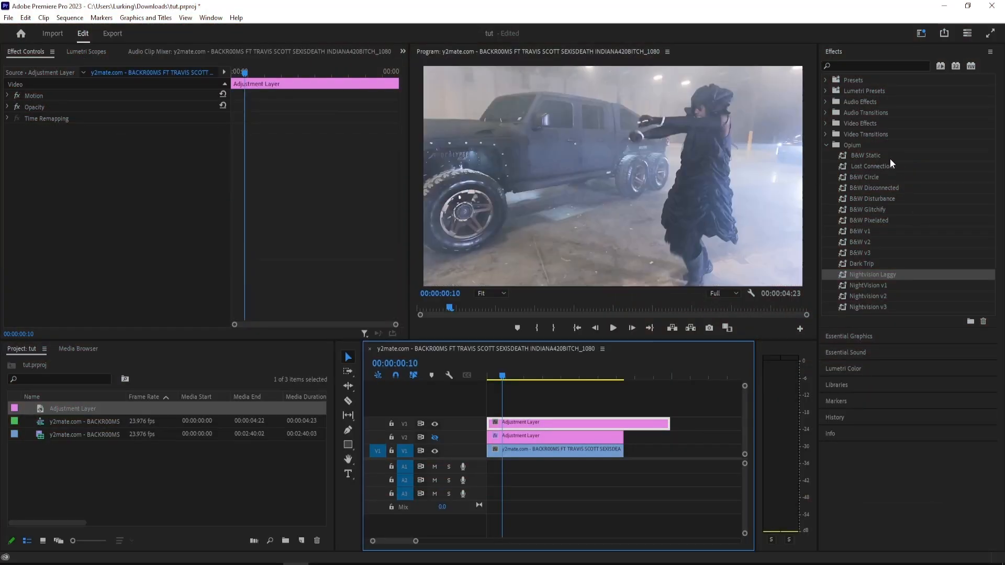
Switch to Premiere Pro and try the B&W Static preset from the Opium folder on the uppermost adjustment layer
drag(890, 157, 565, 422)
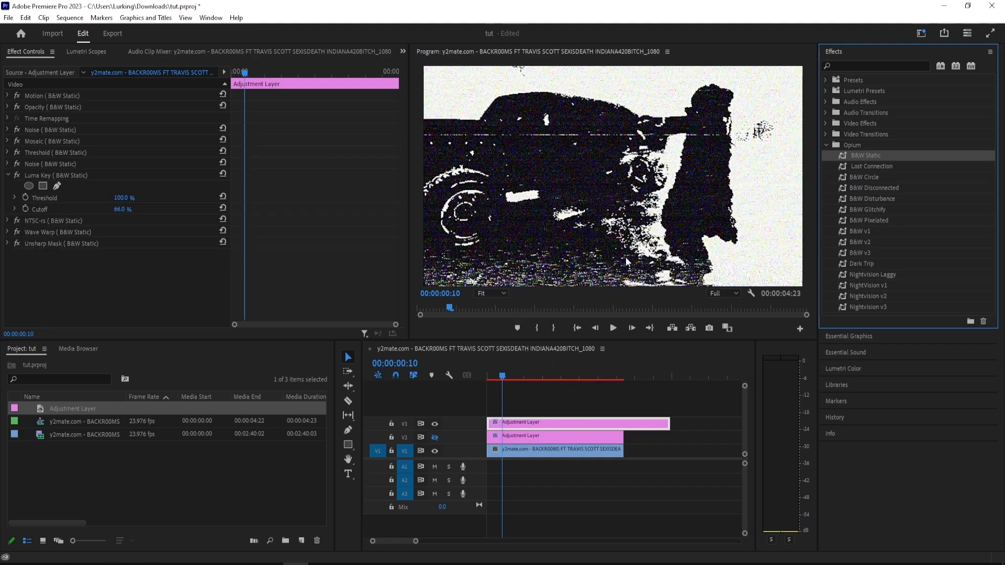
key(ctrl+z)
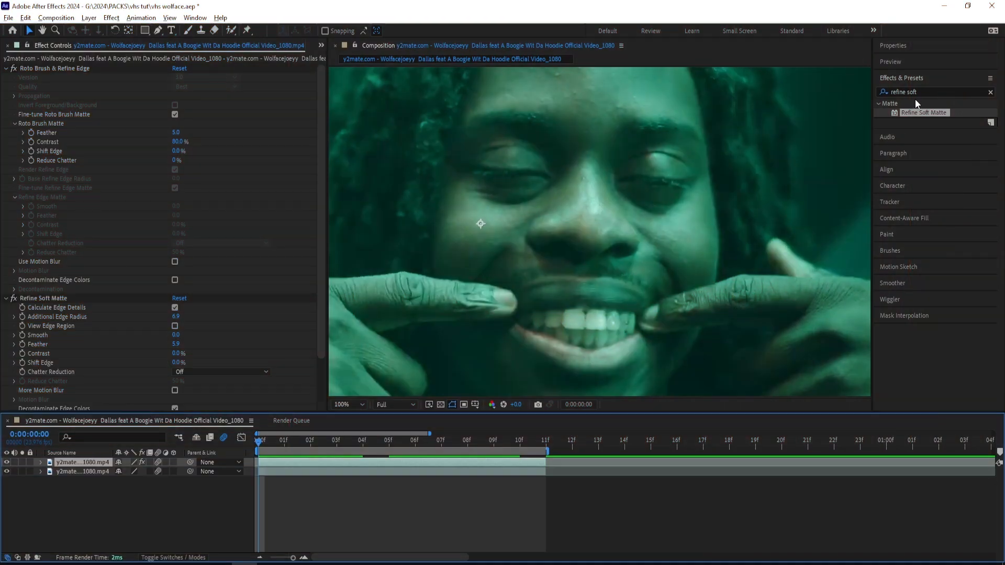
Find the Deep Glow effect and apply it to the teeth cutout layer in After Effects
double_click(921, 92)
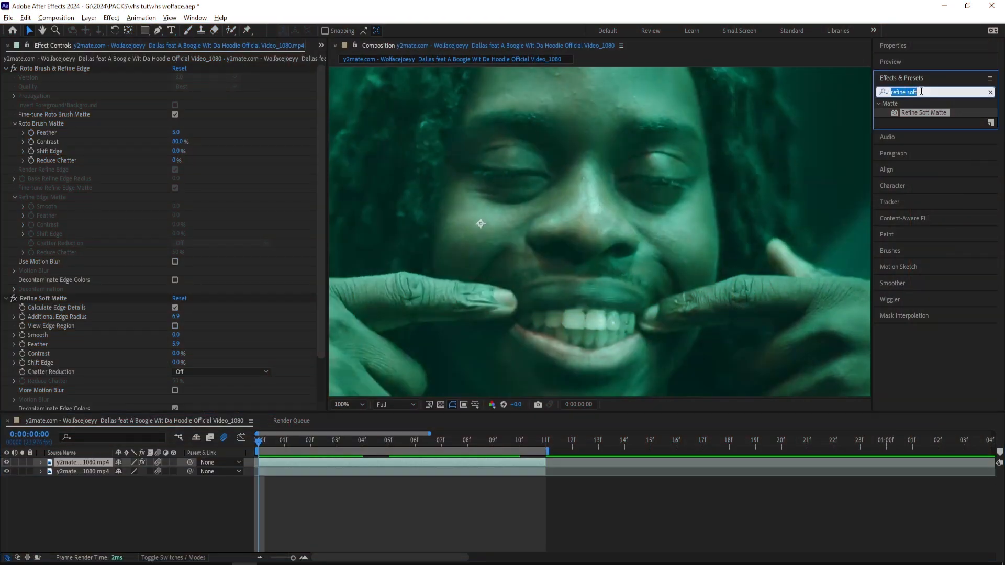
text(dee)
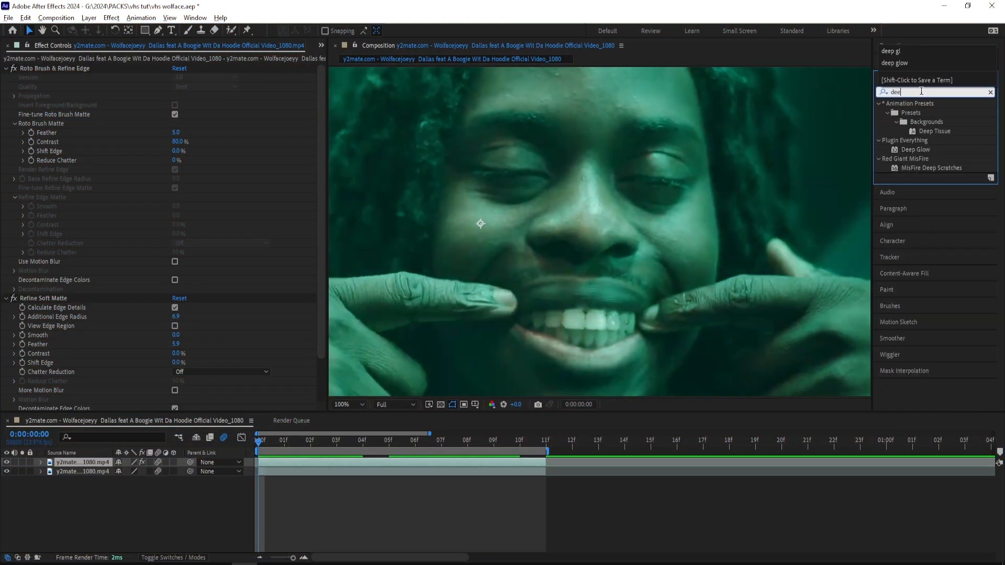
text(p glow)
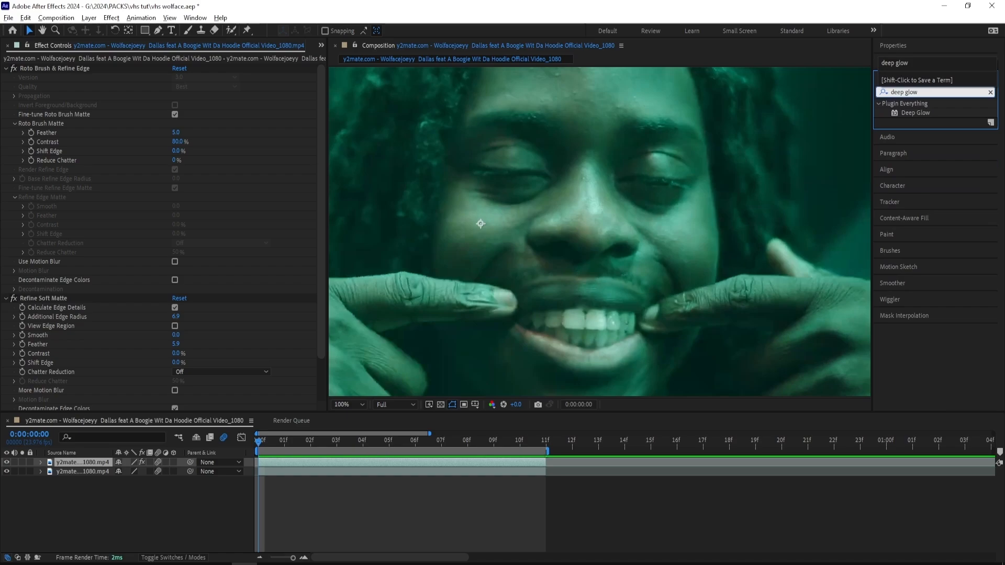
double_click(915, 112)
Set Deep Glow's Exposure to 1.32 at the start of the clip
click(177, 266)
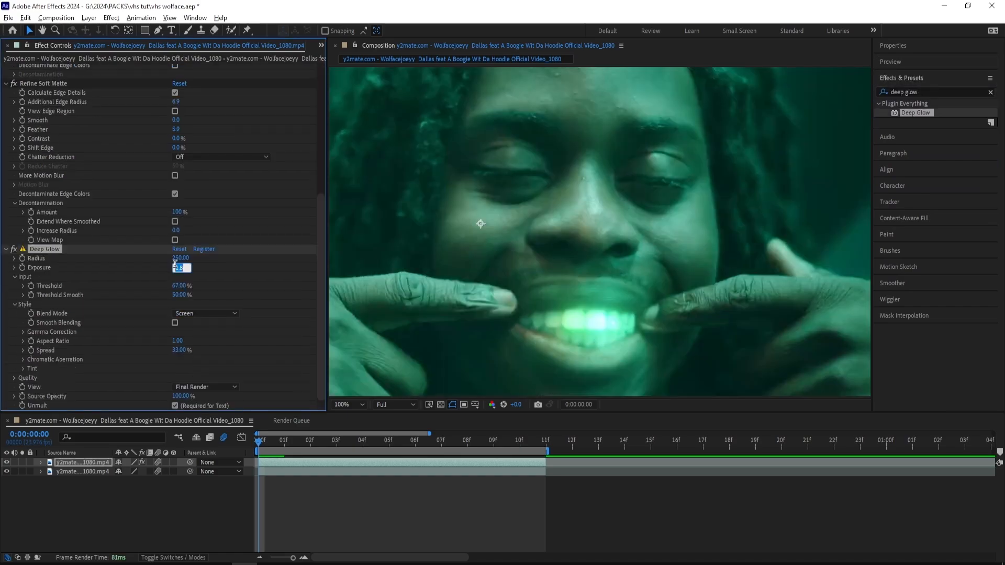
text(0)
key(Return)
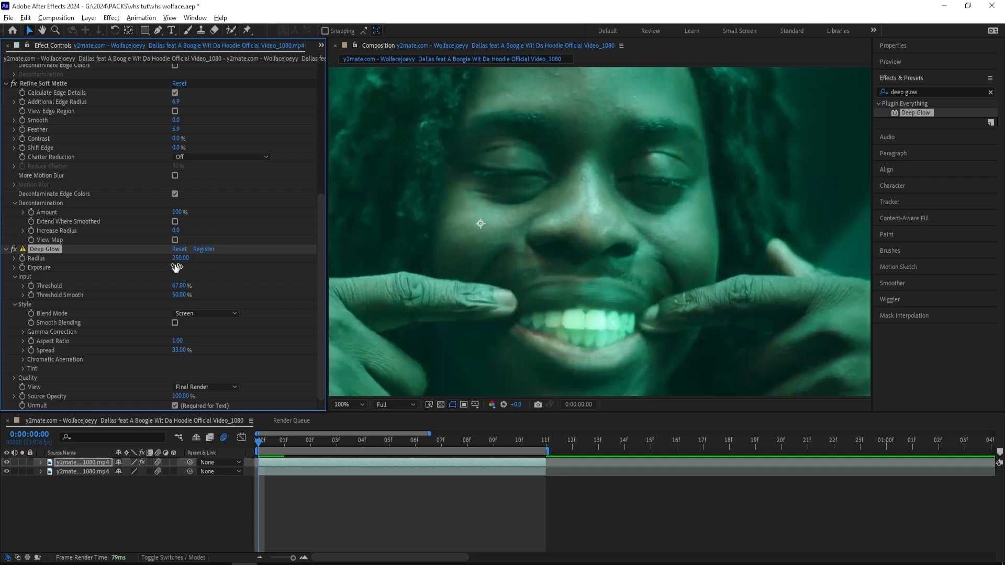
drag(176, 268, 194, 268)
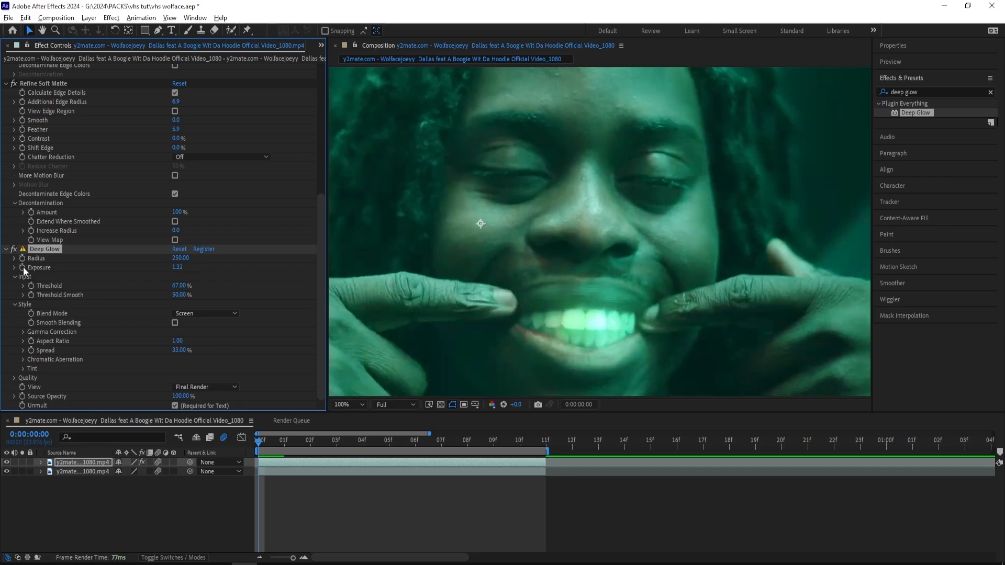
Enable keyframing for Deep Glow's Exposure and set its value to 3 at frame 10
drag(262, 443, 531, 454)
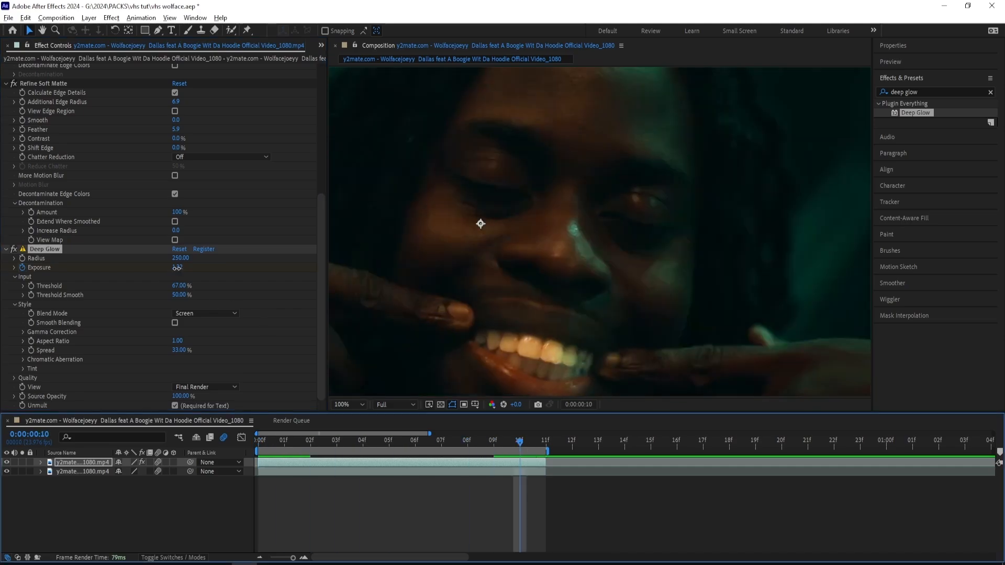
drag(177, 267, 303, 272)
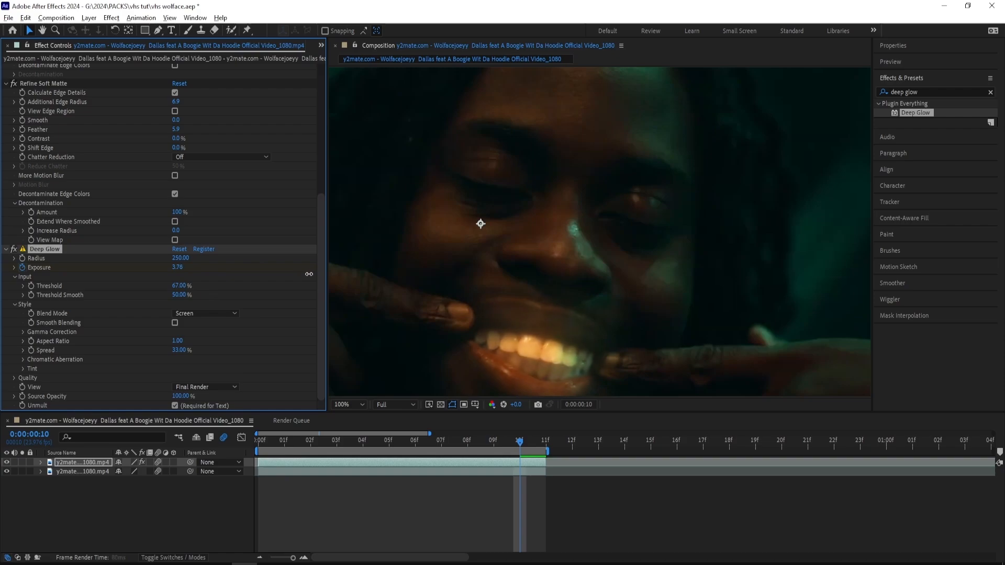
click(179, 269)
text(3)
key(Return)
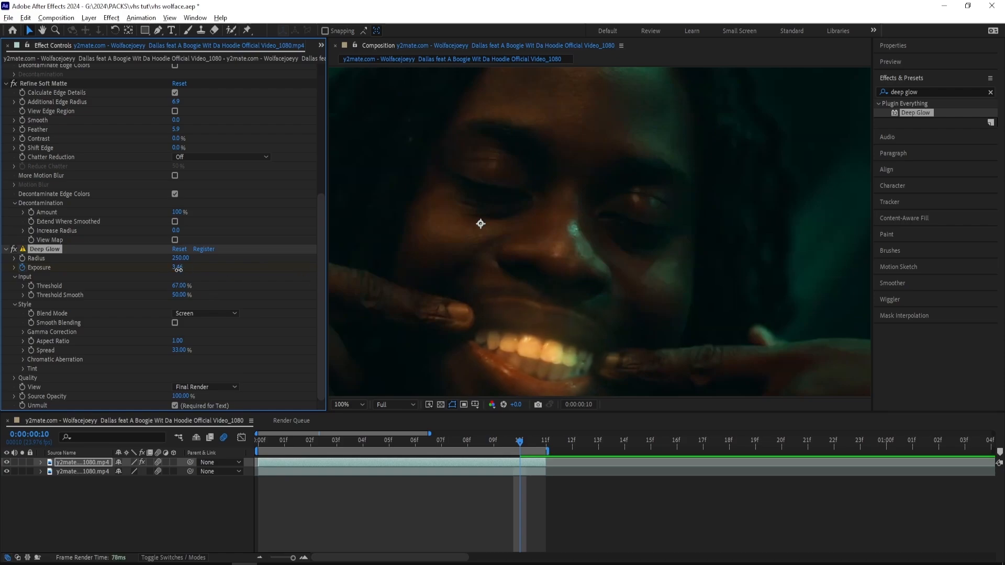
Fit the composition in the viewer and play the teeth glow from the first frame
drag(519, 444, 258, 419)
click(349, 405)
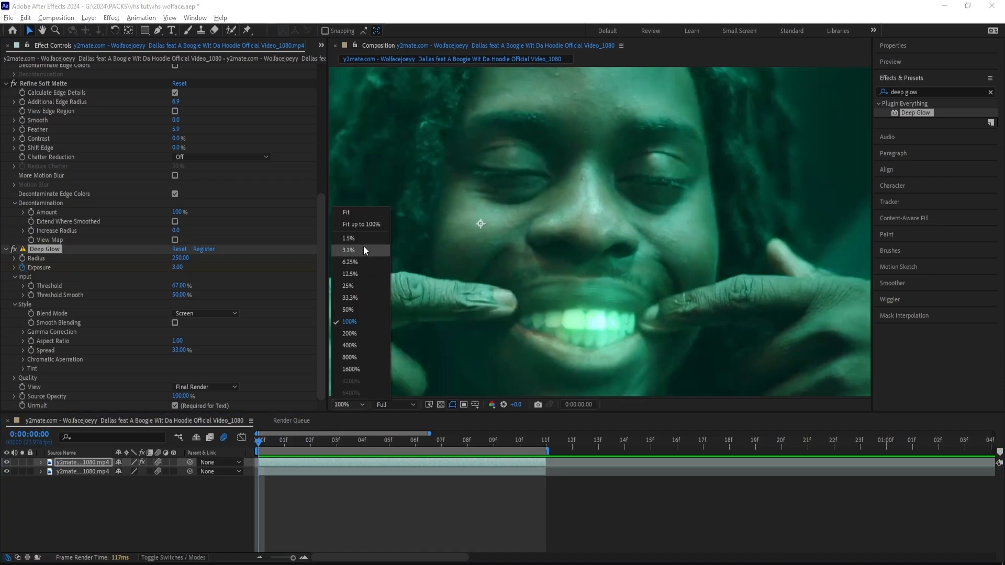
click(361, 221)
key(space)
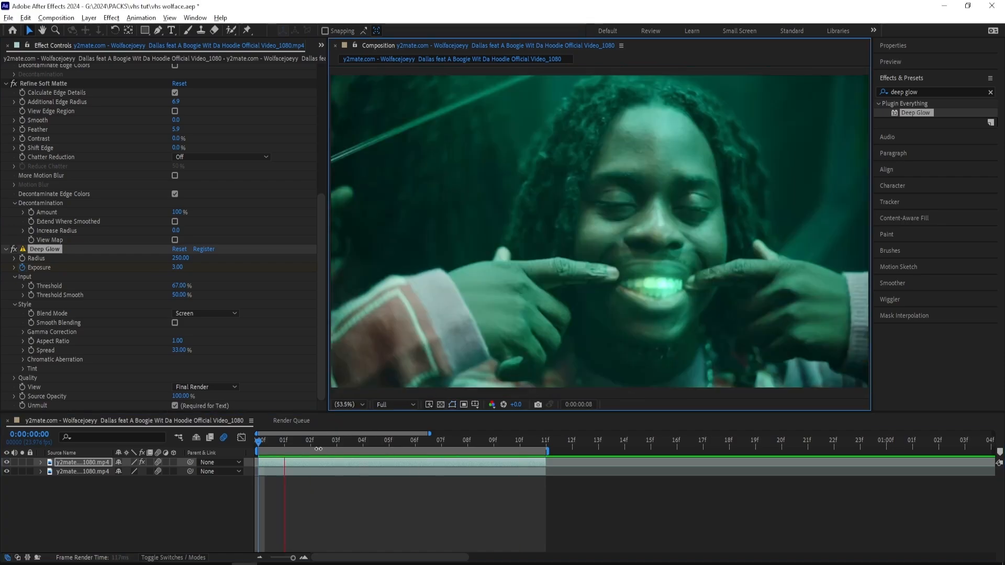
key(space)
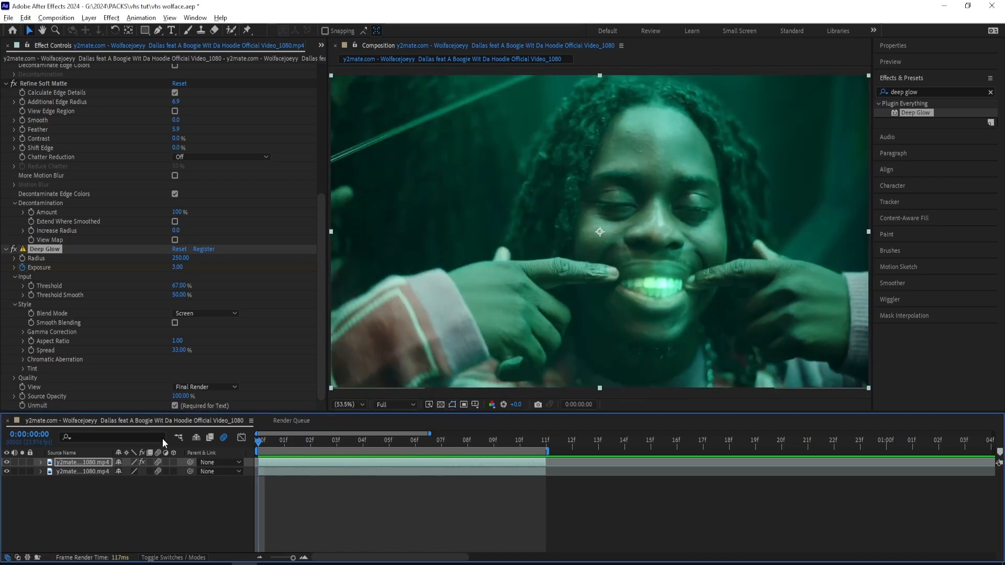
Search the effects for rays and apply Sapphire's S_Rays to the teeth cutout layer
click(985, 94)
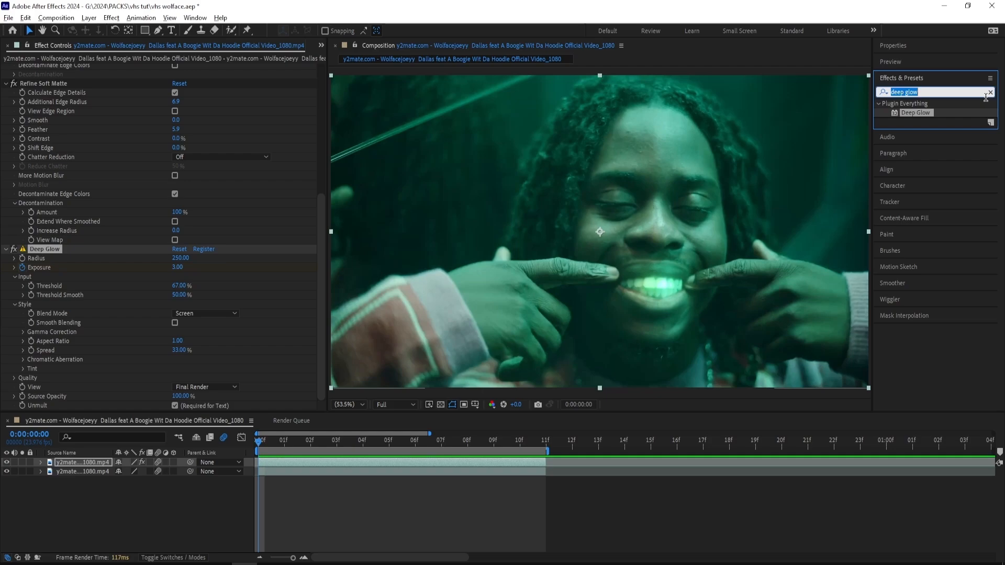
text(ray)
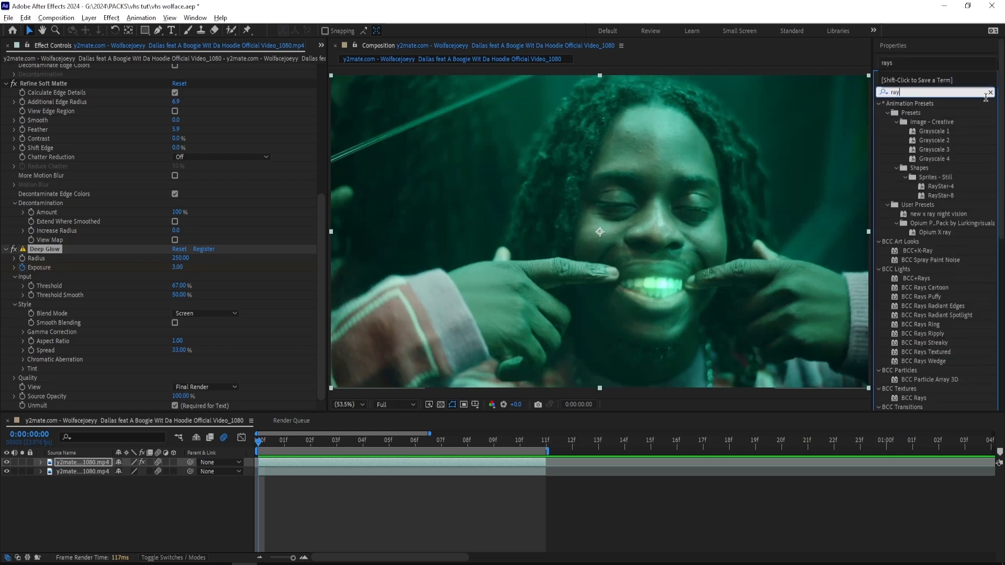
text(s)
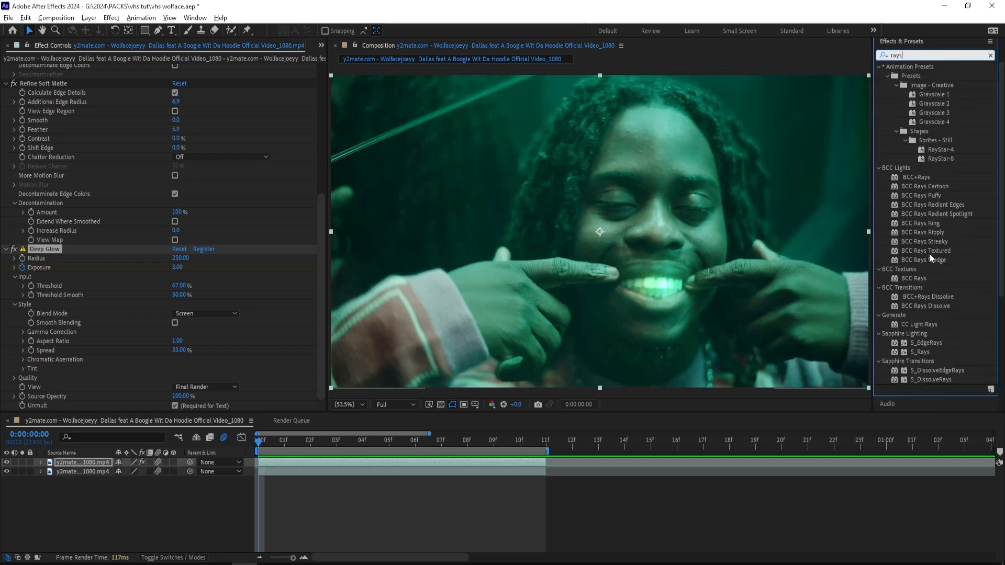
drag(925, 352, 373, 460)
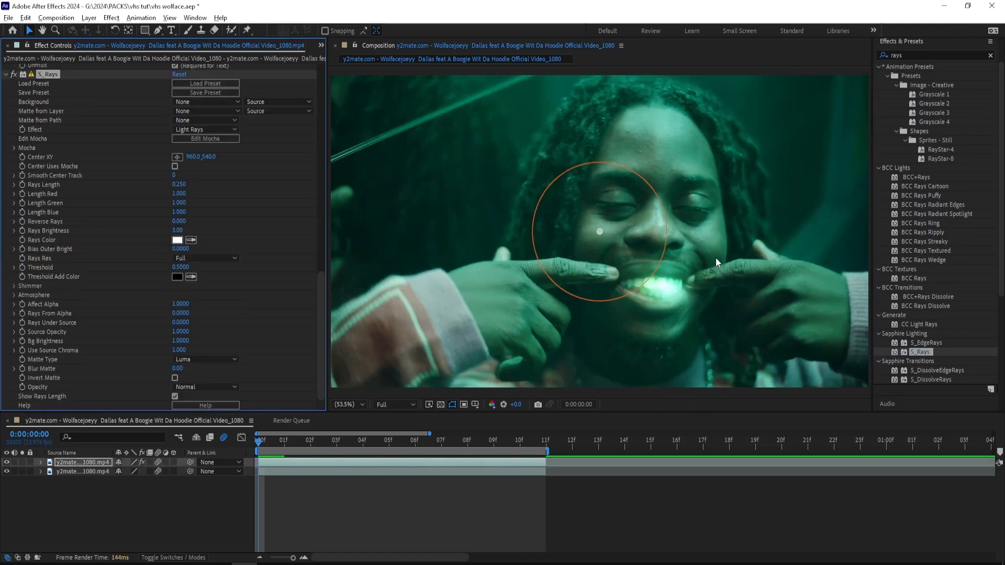
Set S_Rays' Rays Length to 0.83 and Rays Brightness to 4.5
drag(178, 185, 208, 180)
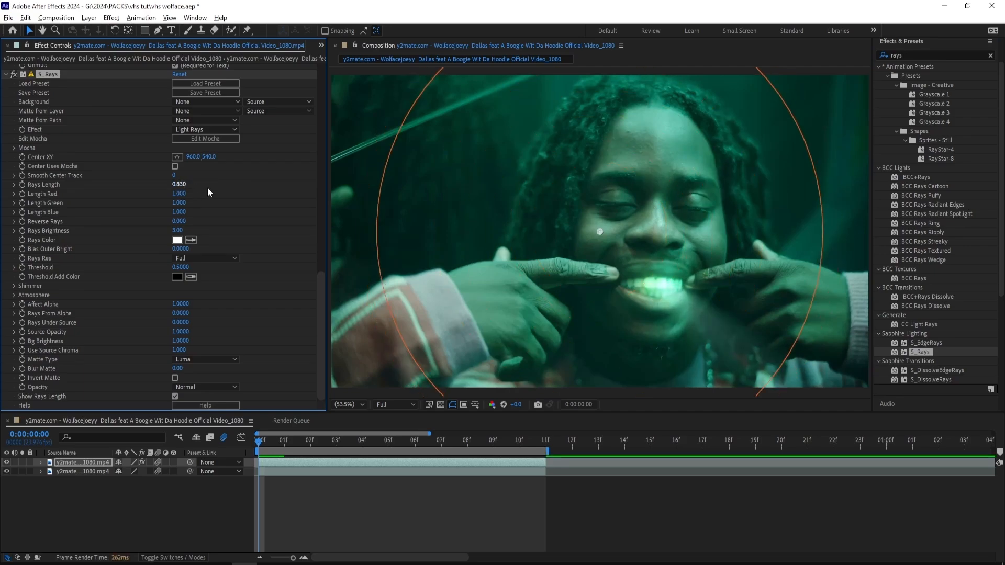
drag(178, 230, 246, 231)
click(179, 231)
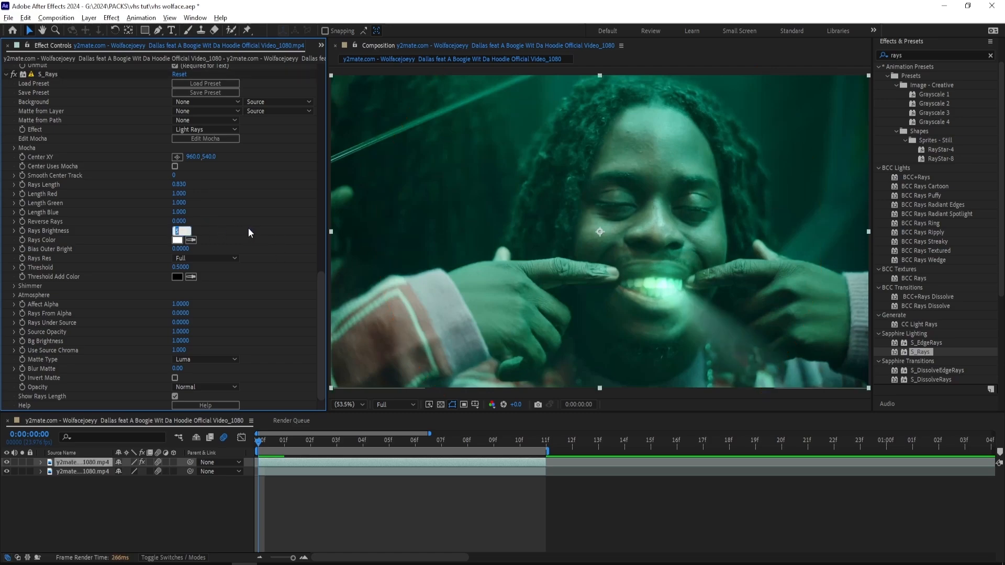
text(4.)
key(Return)
Move the rays' centre to just above the teeth, about 1164, 637, and set Rays Brightness to 3
drag(600, 231, 658, 259)
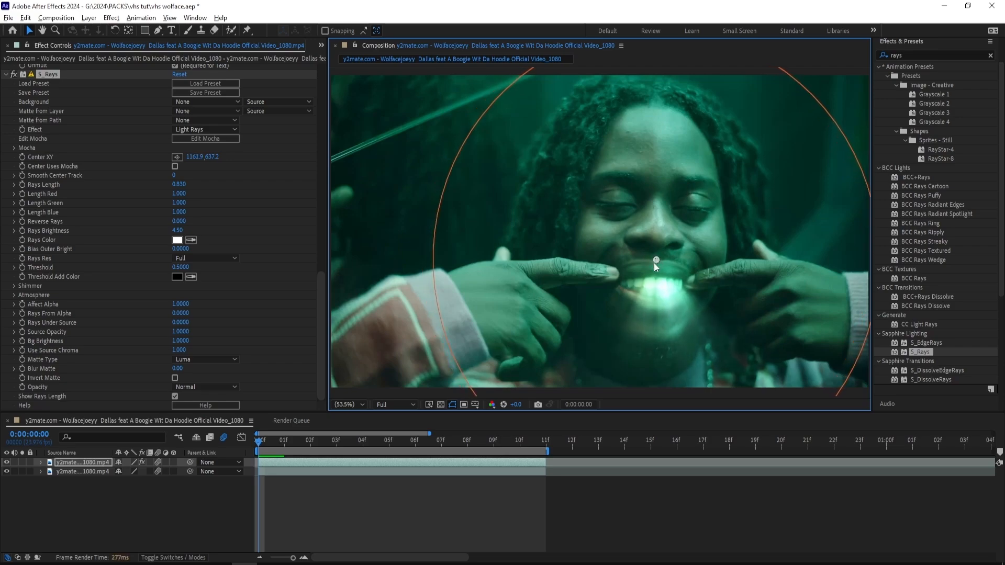
click(179, 230)
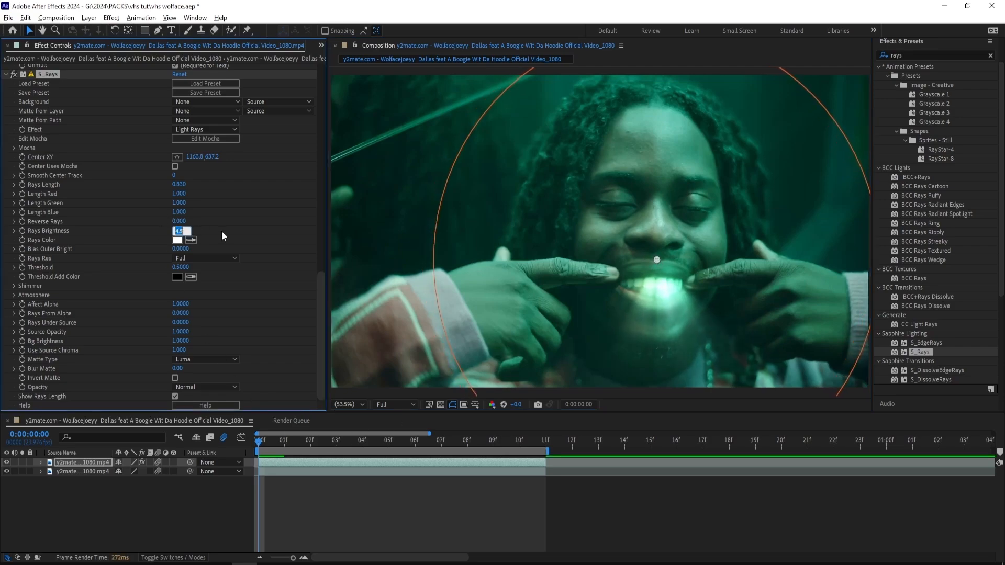
click(241, 235)
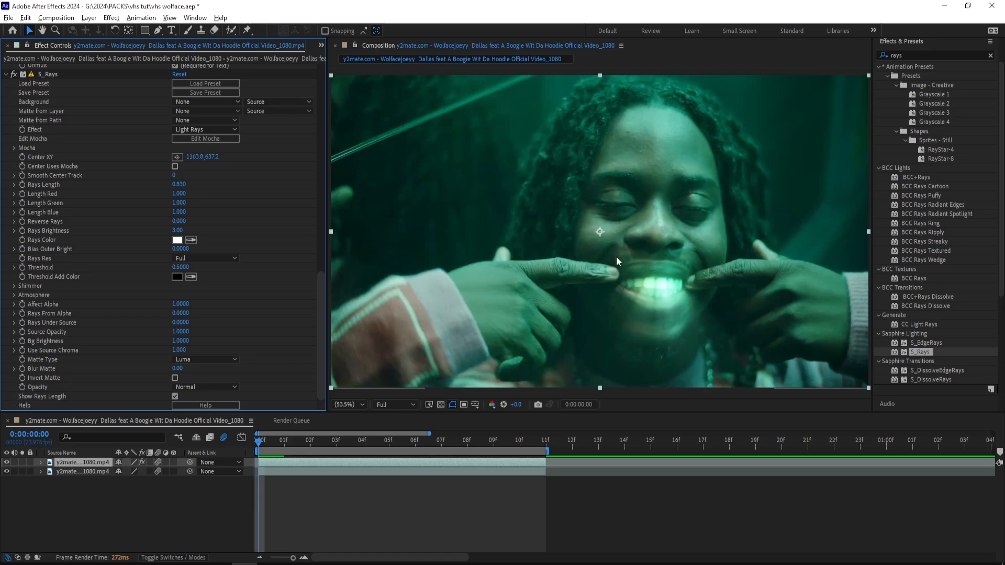
Enable keyframing for S_Rays' Center XY at the first frame and move the centre onto the teeth at frame 10
click(54, 75)
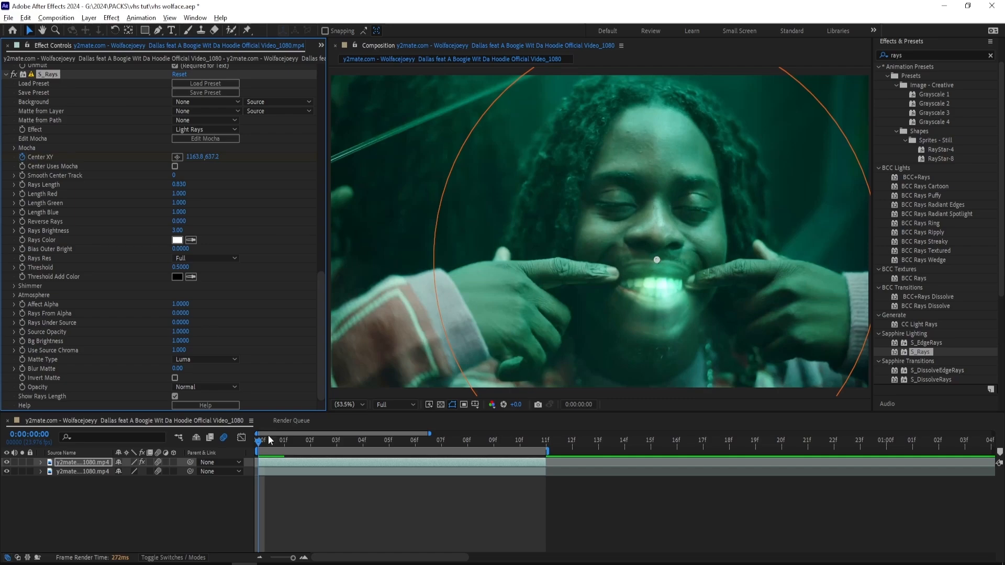
drag(268, 435, 530, 443)
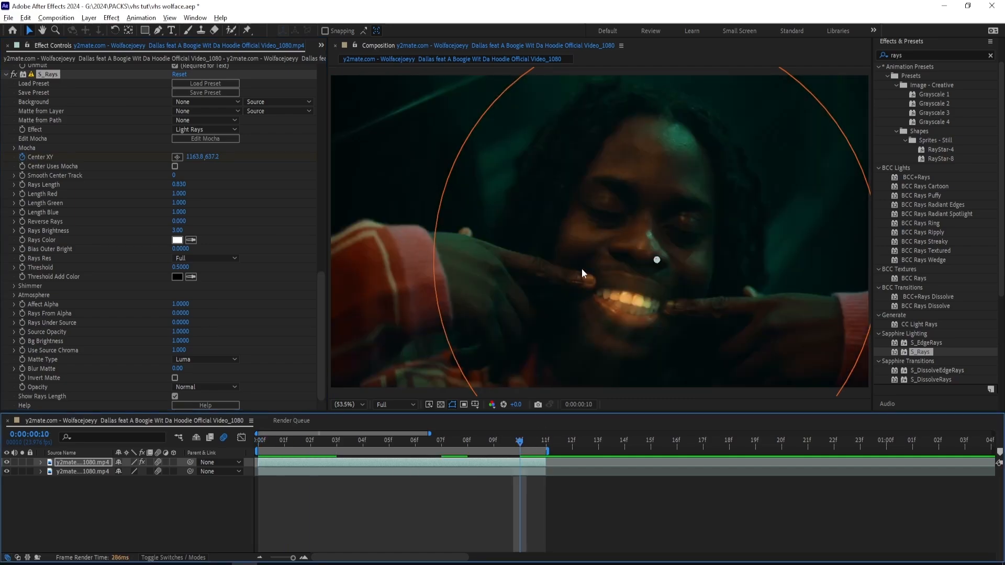
drag(655, 262, 625, 300)
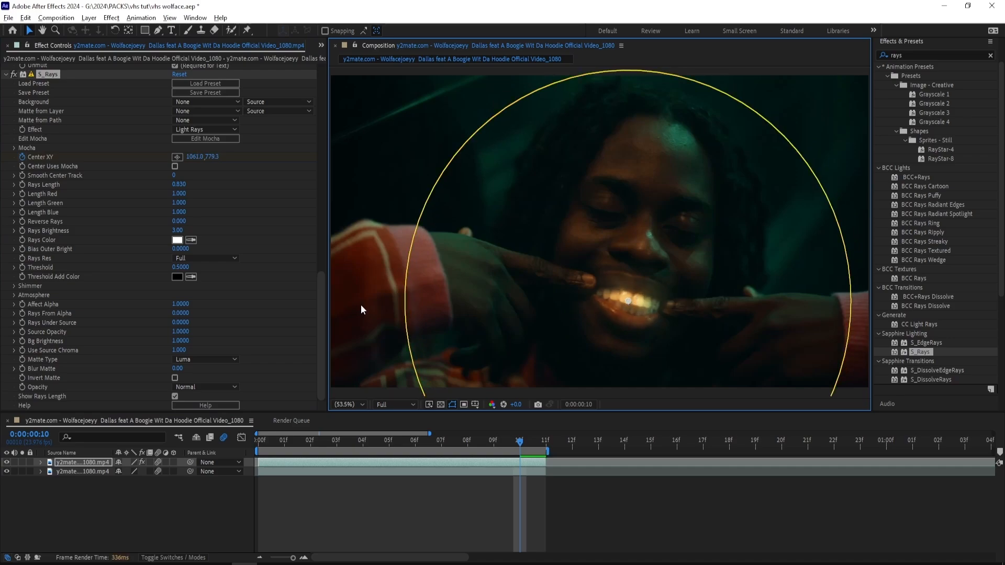
Try a Rays Brightness of 7 at frame 10 and undo it
click(178, 231)
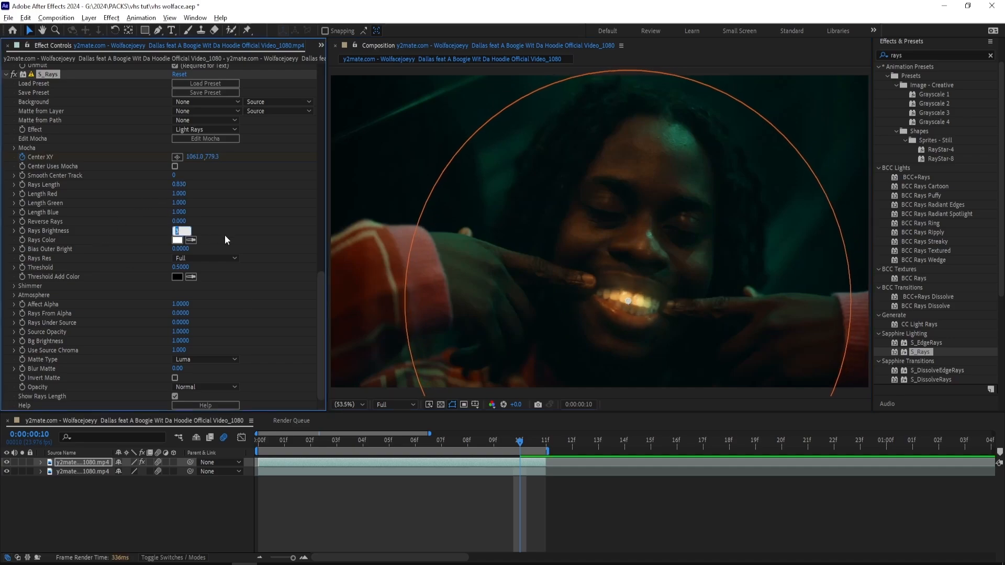
text(7)
click(237, 234)
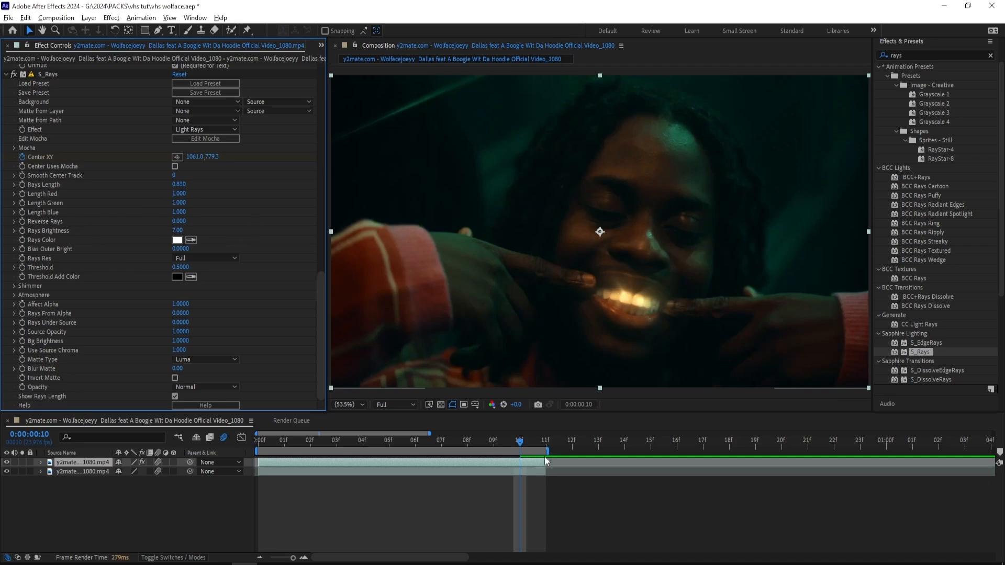
key(ctrl+z)
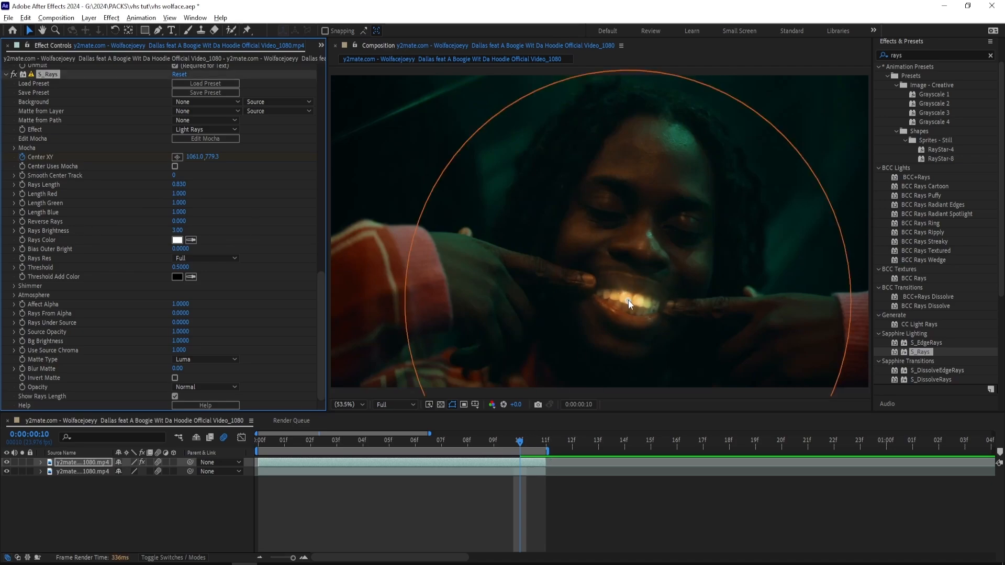
Lower the rays' centre at frame 10 to about 1057, 826 and play the clip from the first frame
drag(628, 299, 629, 312)
drag(524, 439, 248, 428)
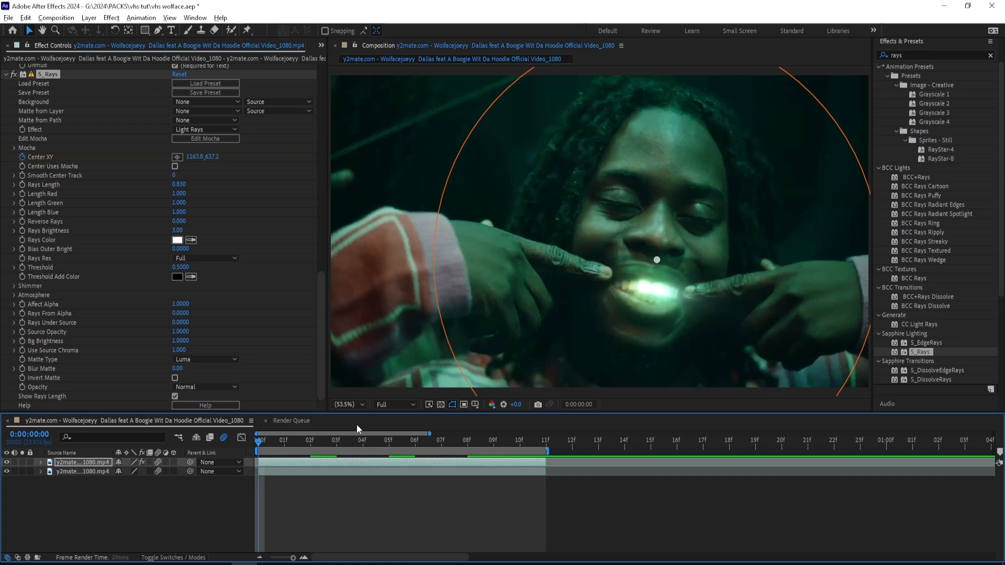
key(space)
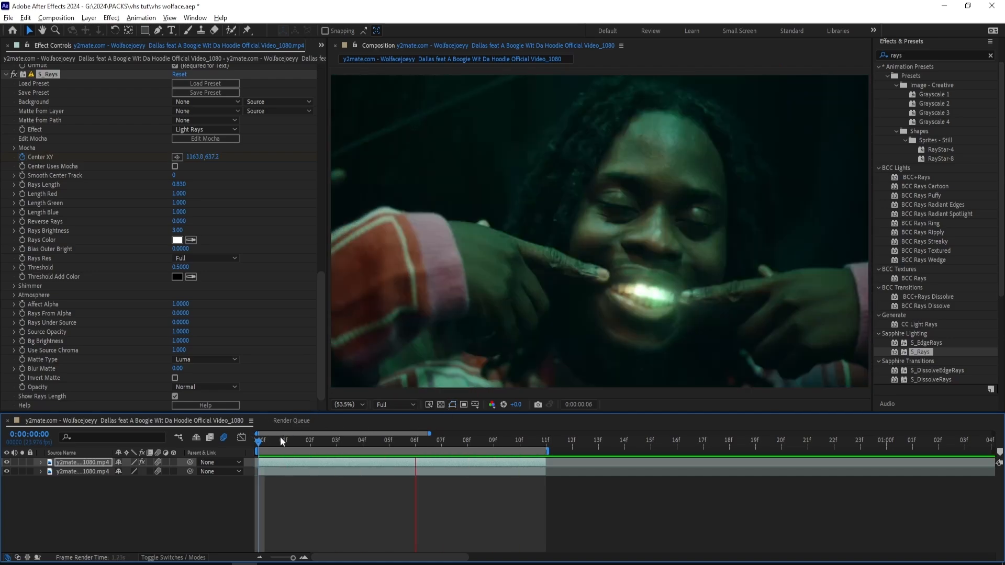
key(space)
Reveal the teeth layer's keyframed properties and add a Deep Glow Exposure keyframe at frame 5, shifted to frame 3
key(u)
drag(267, 441, 394, 442)
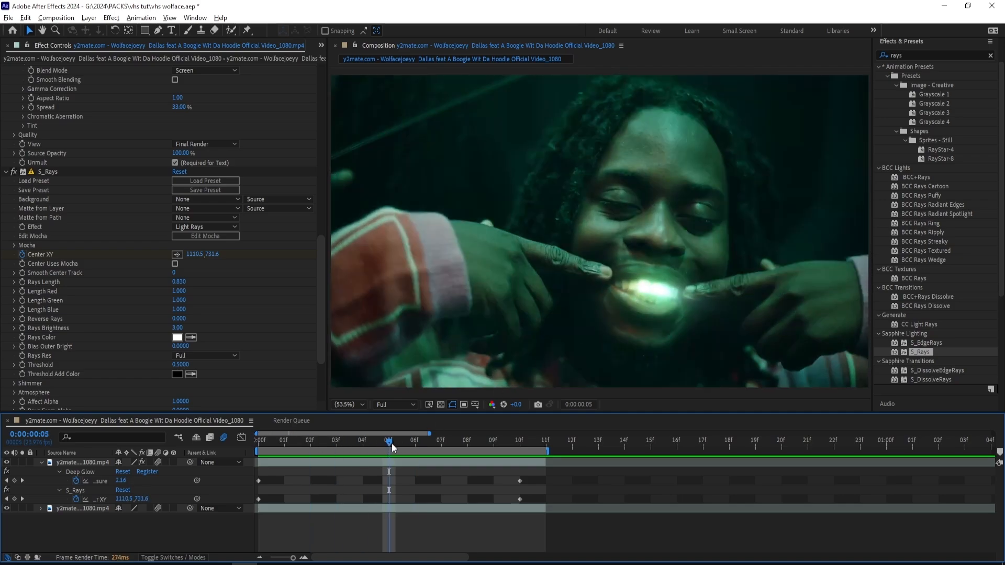
mouse_move(391, 444)
mouse_down()
mouse_move(454, 444)
mouse_move(401, 441)
mouse_up()
click(15, 481)
drag(365, 480, 339, 480)
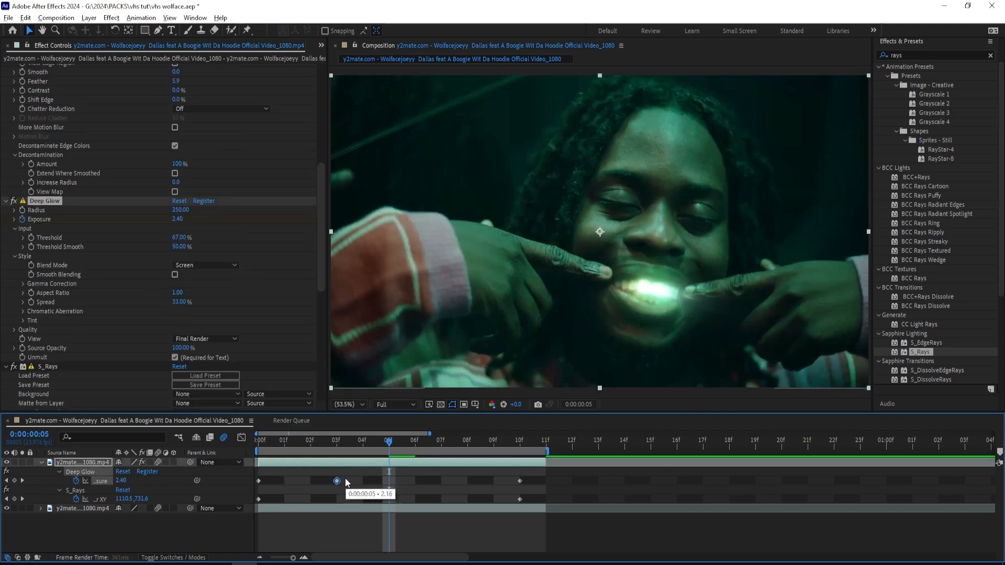
Set Deep Glow's Exposure to 1.6 at frame 5 and delete its keyframe at frame 3
mouse_move(378, 444)
mouse_down()
mouse_move(319, 442)
mouse_move(382, 447)
mouse_up()
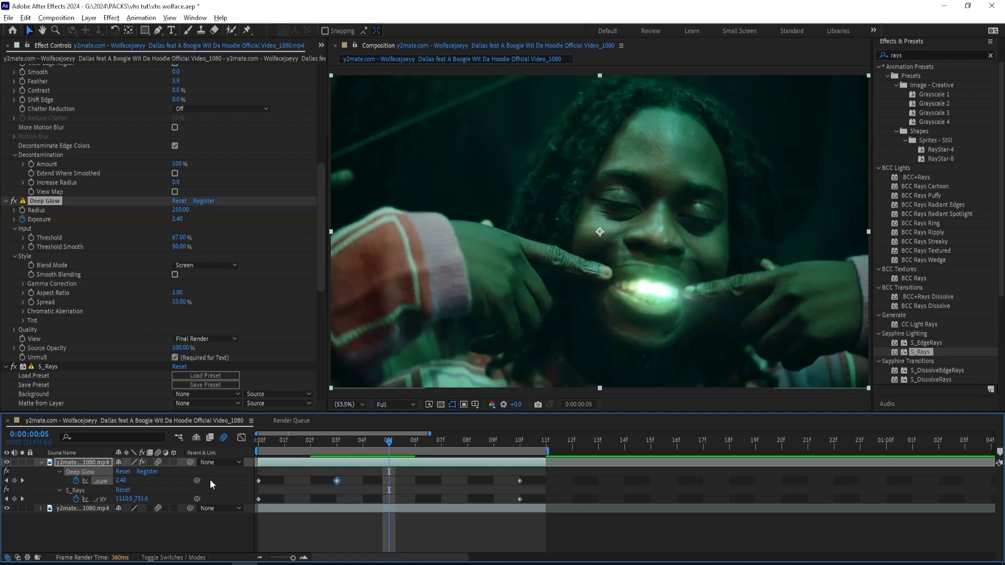
click(119, 480)
text(2)
key(Return)
click(121, 481)
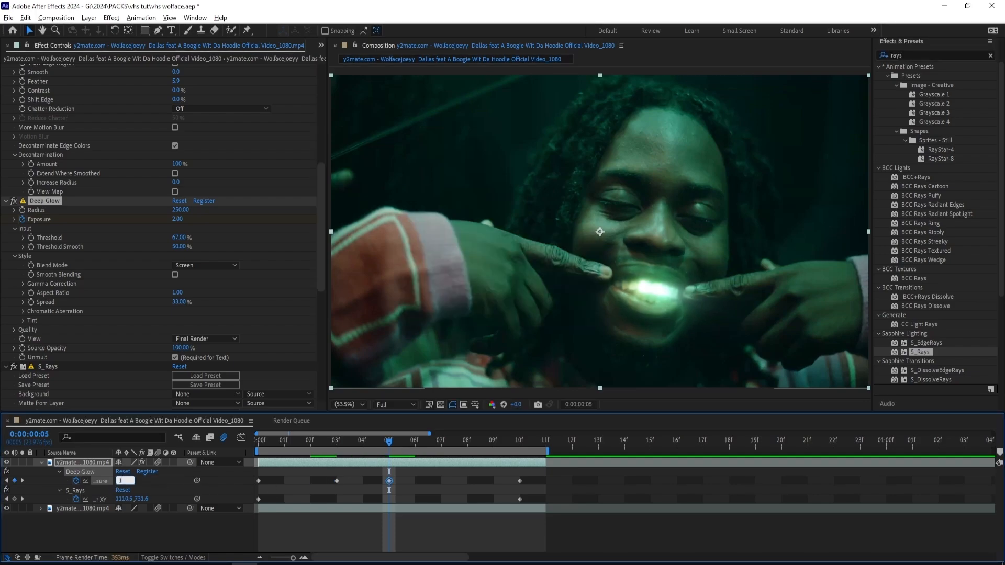
text(1.60)
key(Return)
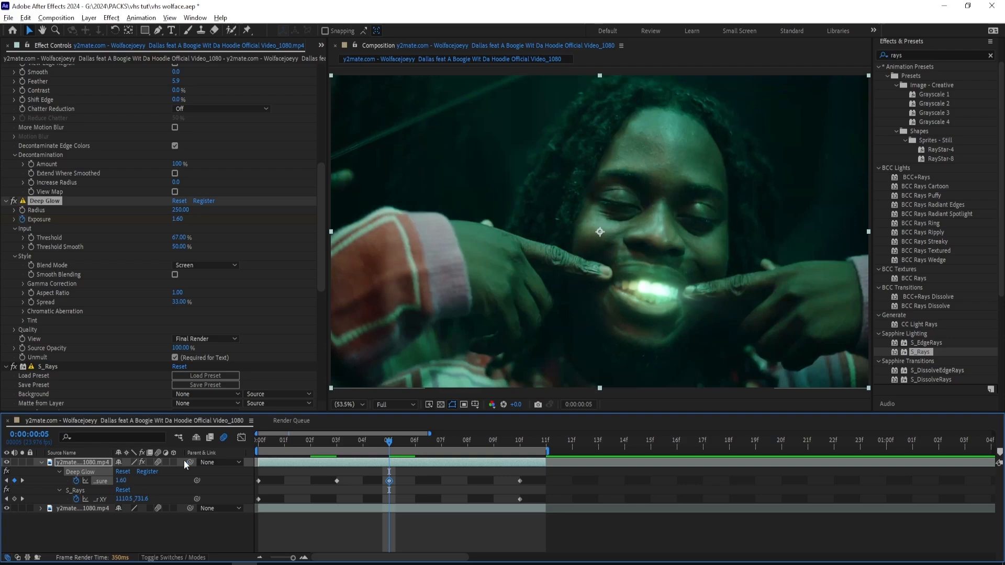
click(335, 481)
key(Delete)
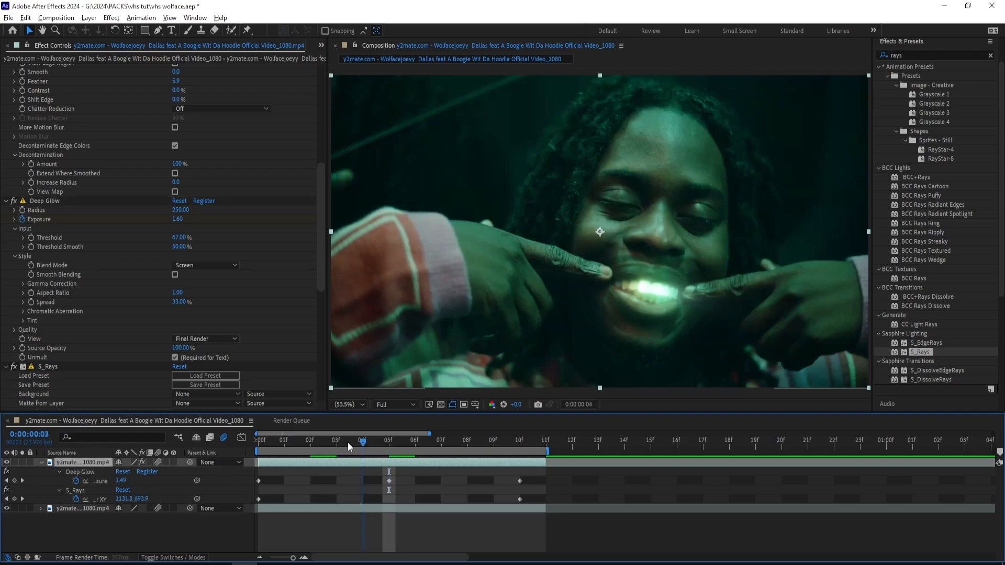
Set Deep Glow's Exposure to 4 at frame 10
click(347, 442)
drag(346, 442, 517, 447)
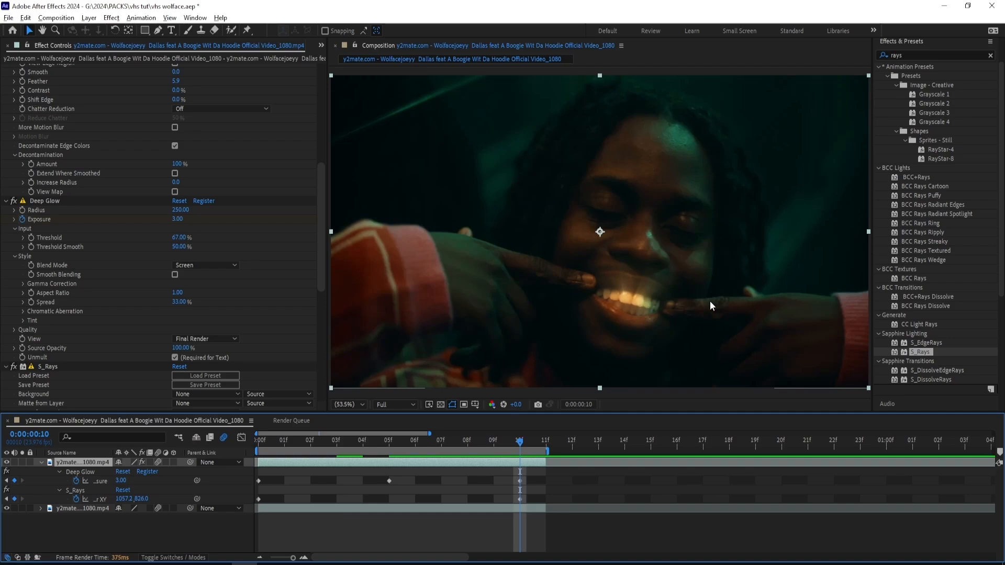
click(120, 480)
text(4)
key(Return)
scroll(206, 313, down, 5)
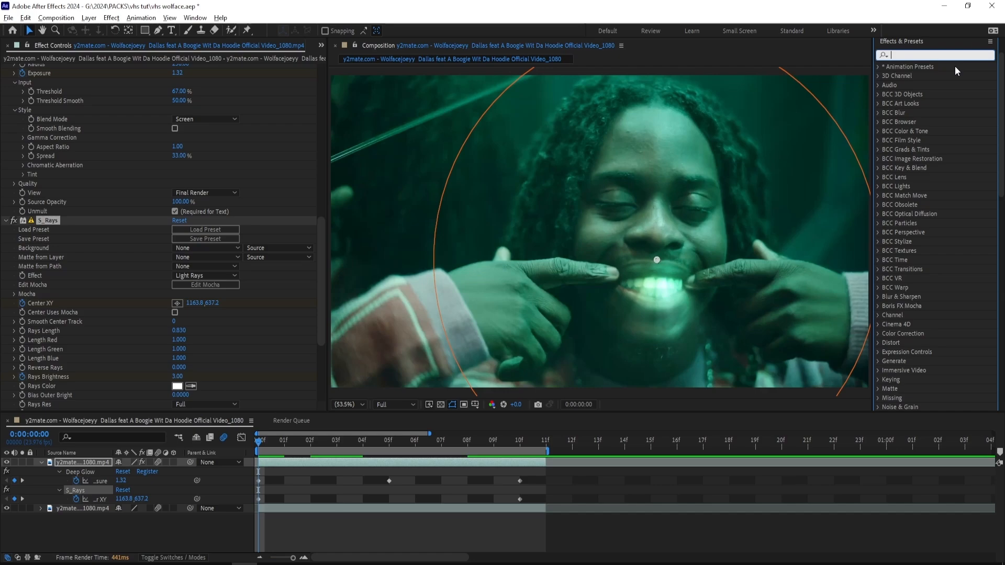
Search the effects for distortch and apply Sapphire's S_DistortChroma to the teeth layer
text(dis)
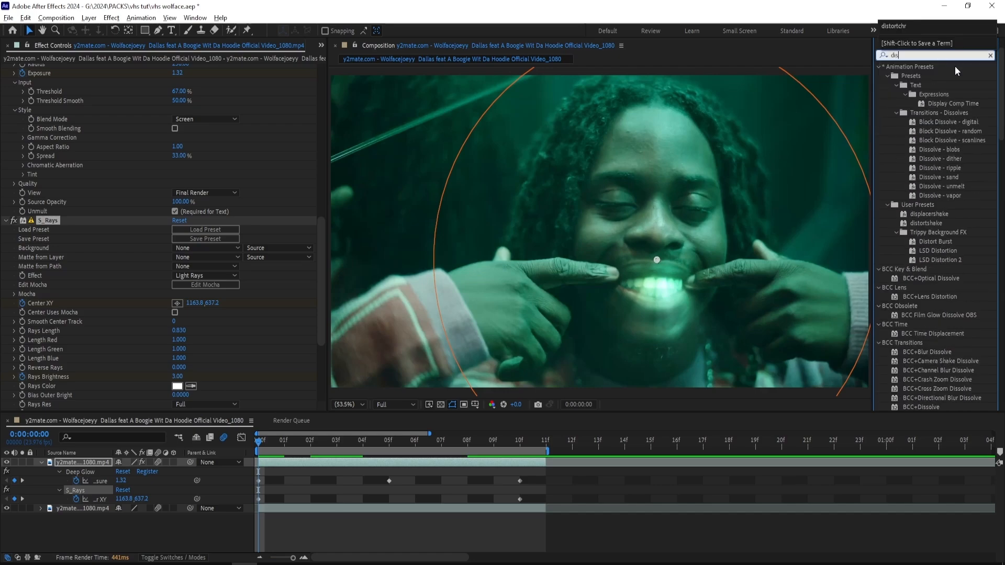
text(tortch)
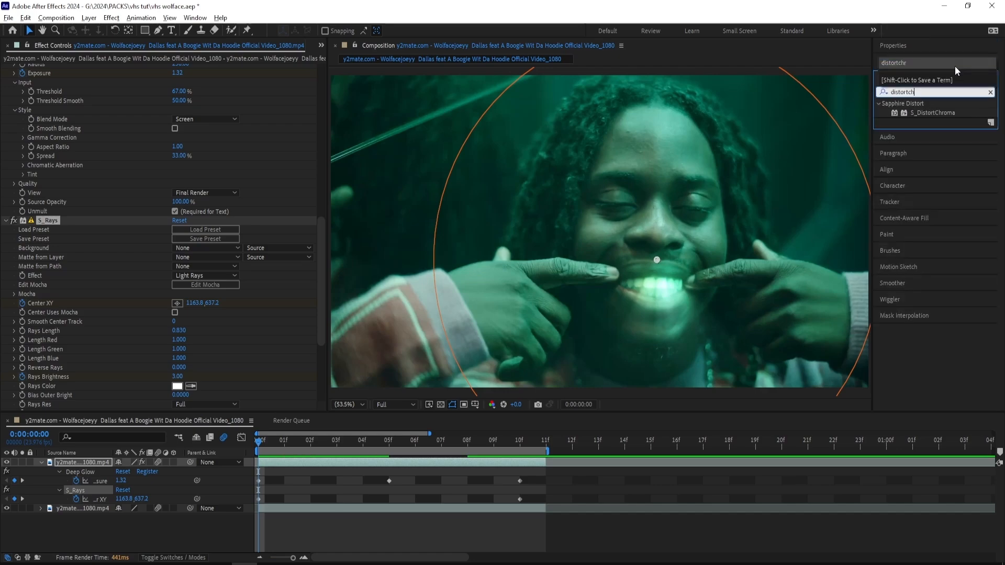
double_click(954, 111)
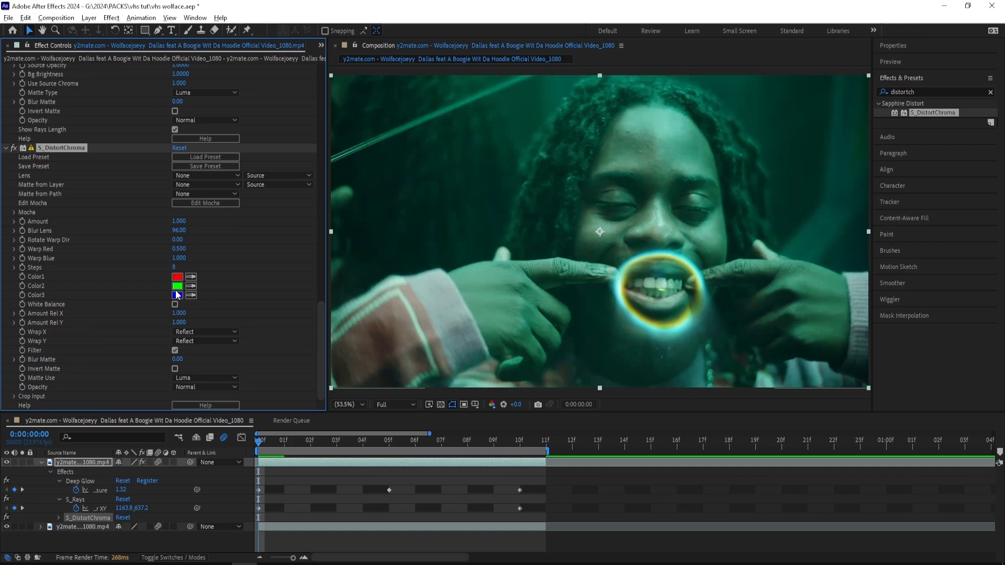
Set S_DistortChroma's Blur Lens to 300 and its Amount to 0.055
click(178, 221)
key(Tab)
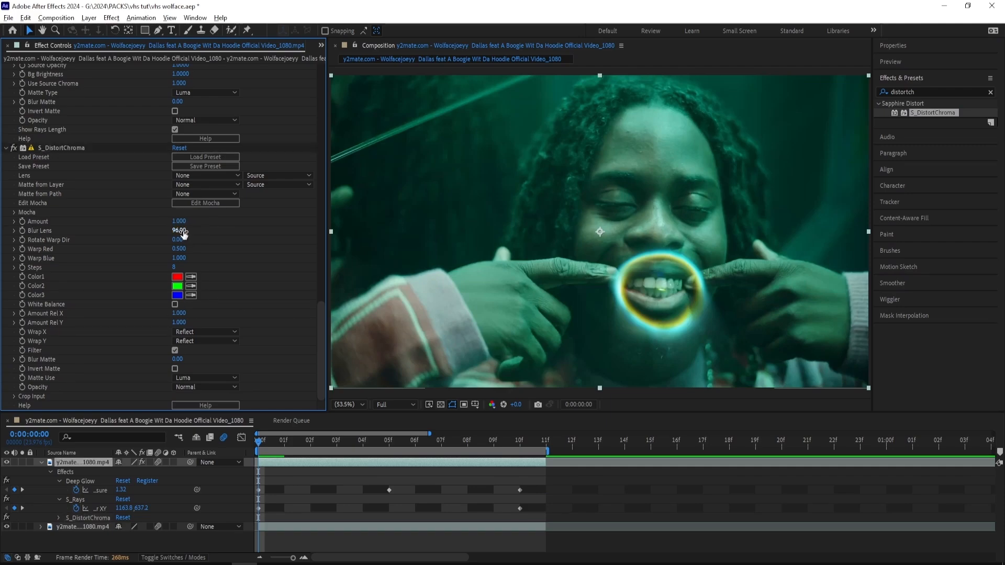
text(300)
key(Return)
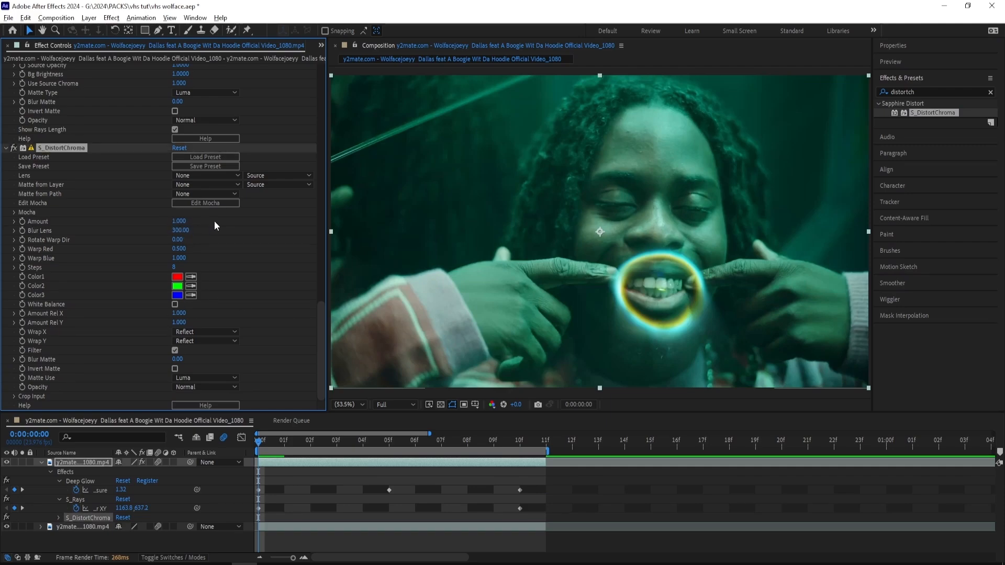
click(184, 221)
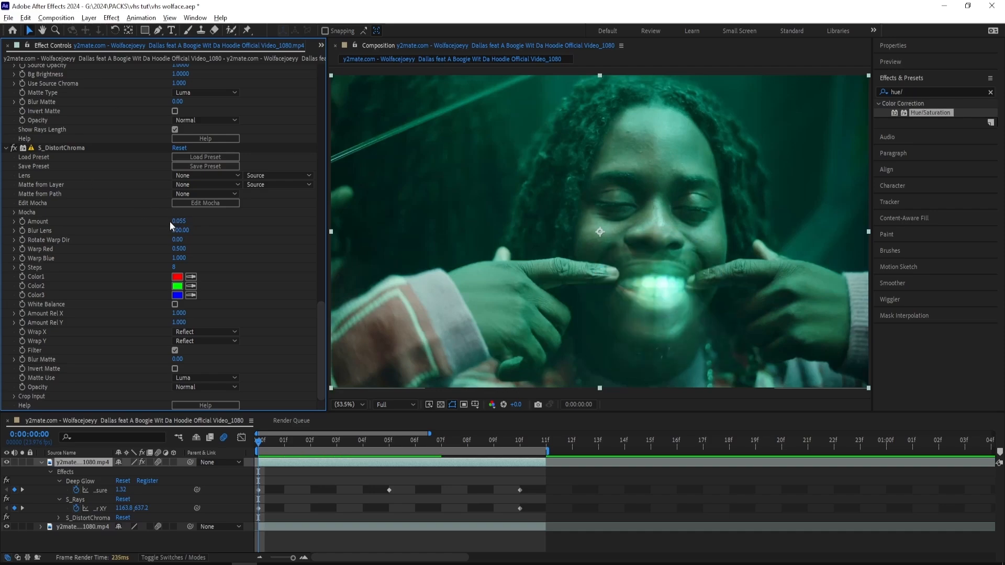
click(183, 221)
click(210, 233)
Compare the teeth with the S_DistortChroma effect switched off and on
drag(659, 279, 598, 274)
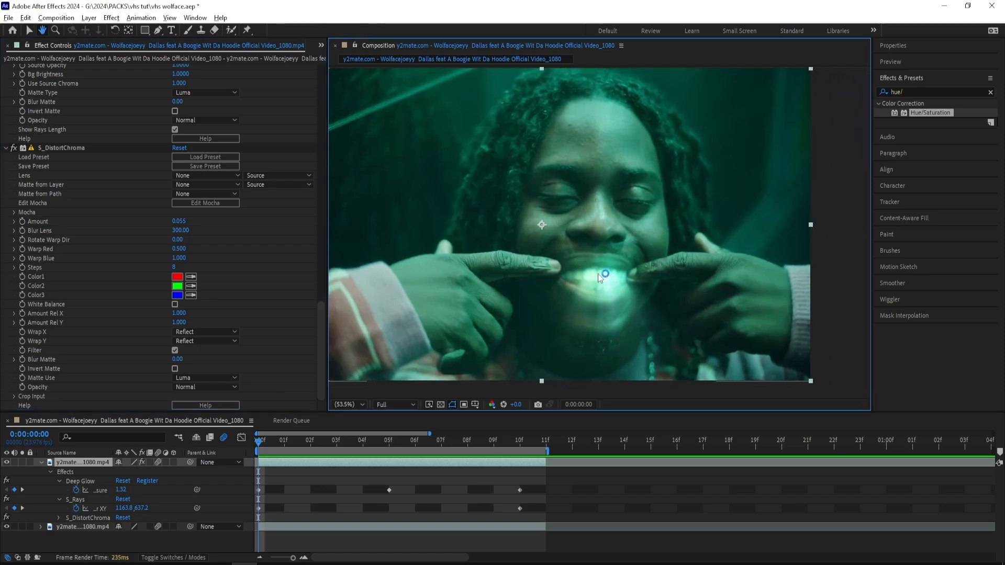
click(187, 232)
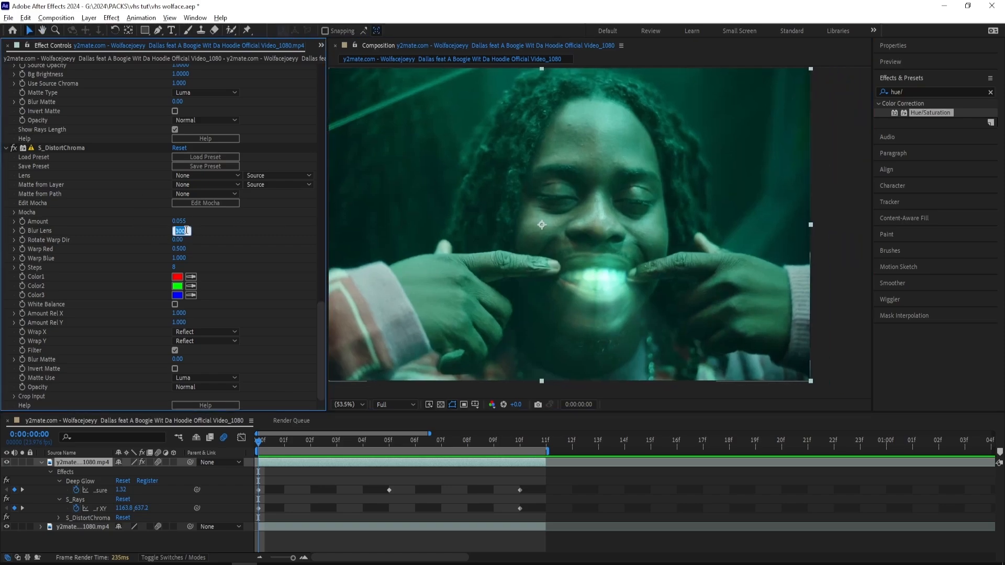
click(4, 99)
click(14, 149)
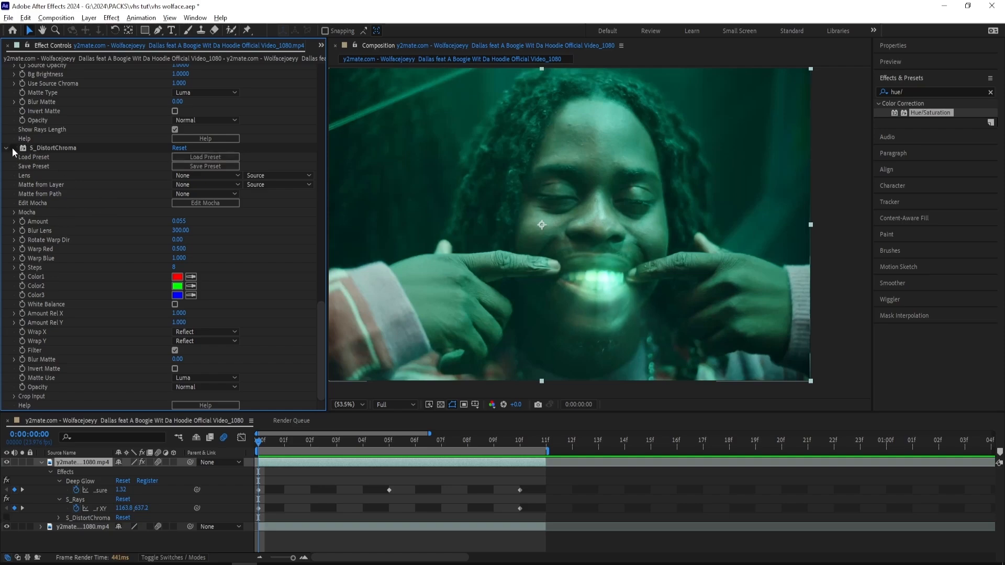
click(14, 148)
click(13, 148)
click(13, 149)
click(13, 148)
click(14, 149)
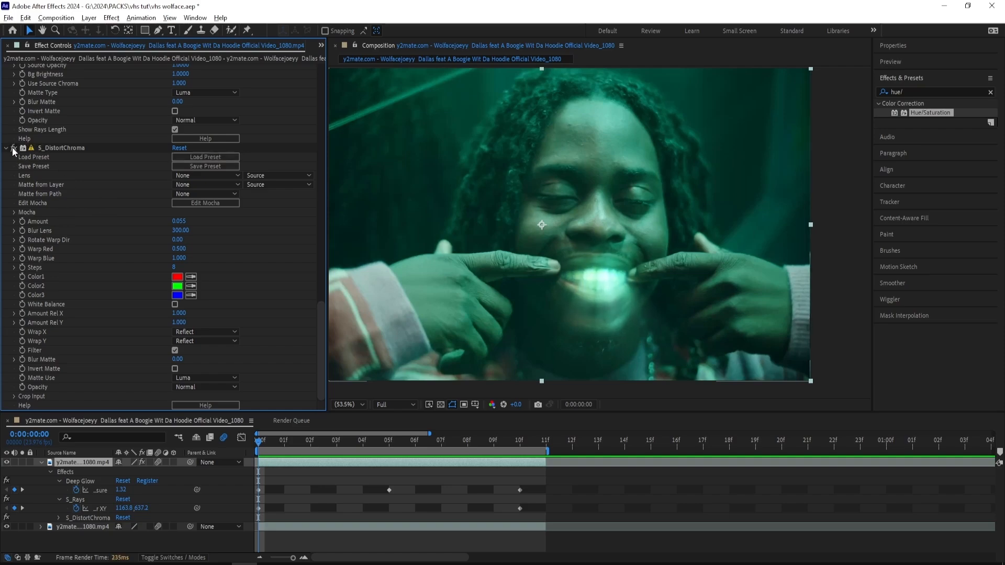
Darken the original footage beneath the teeth cutout by setting that layer's Opacity to 55%
click(102, 525)
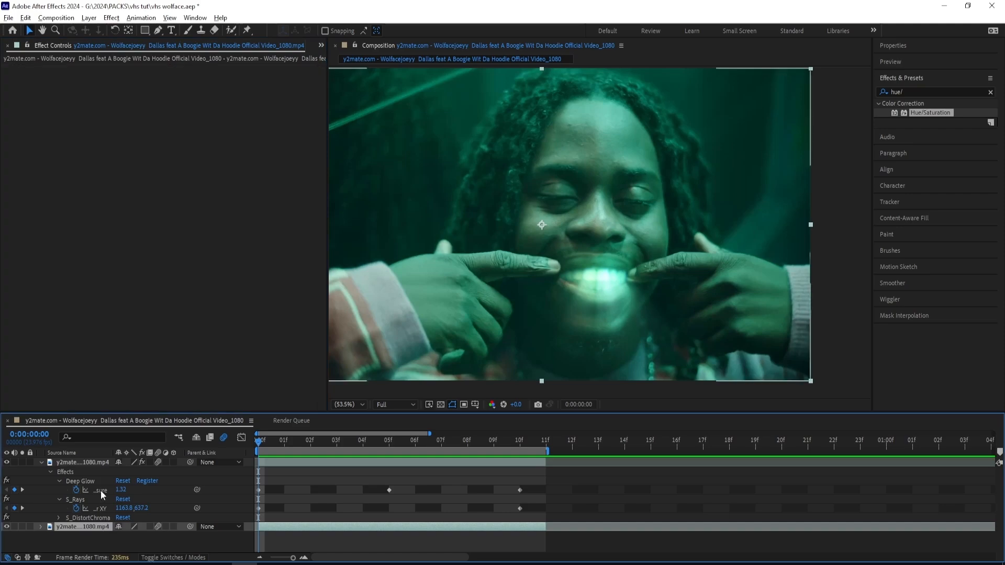
key(t)
drag(124, 539, 103, 538)
click(131, 535)
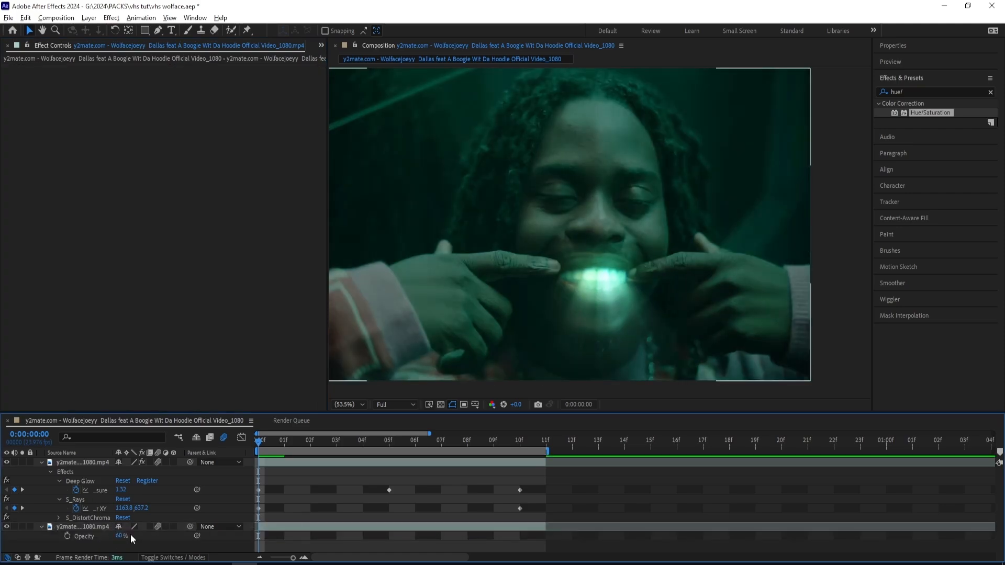
click(121, 536)
text(55)
click(143, 540)
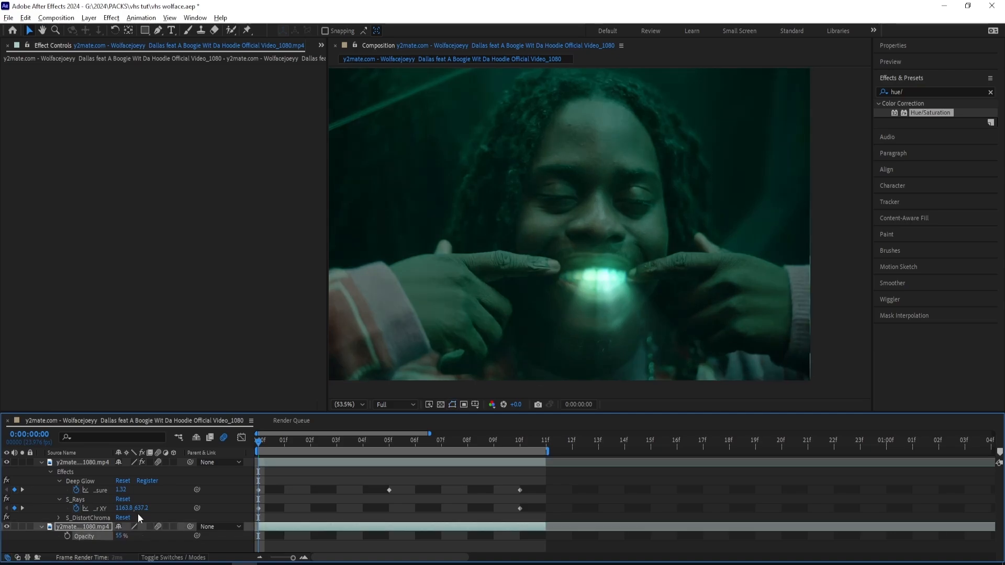
Play the darkened composition from the first frame to check the animated teeth glow
key(space)
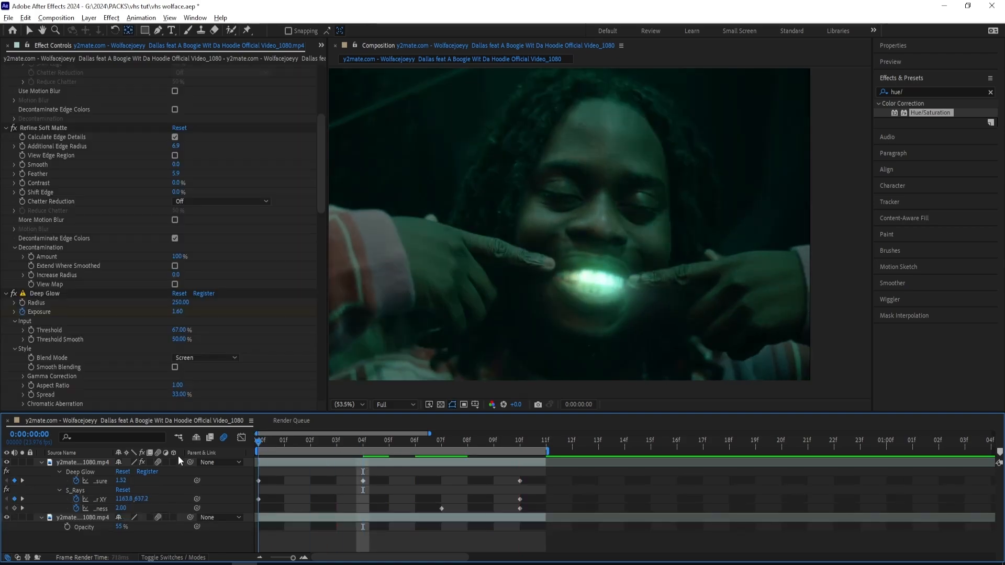
key(space)
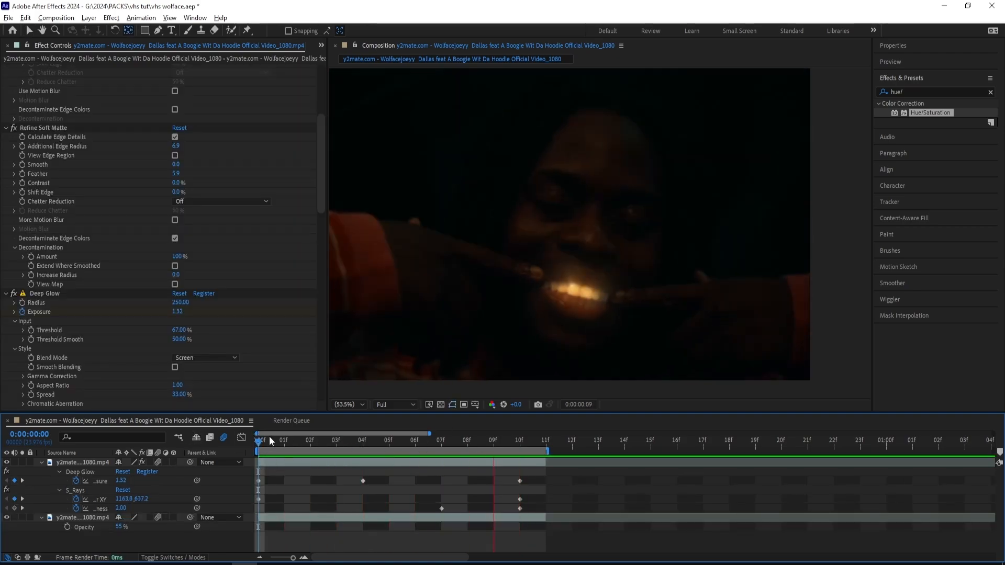
drag(268, 439, 245, 442)
key(space)
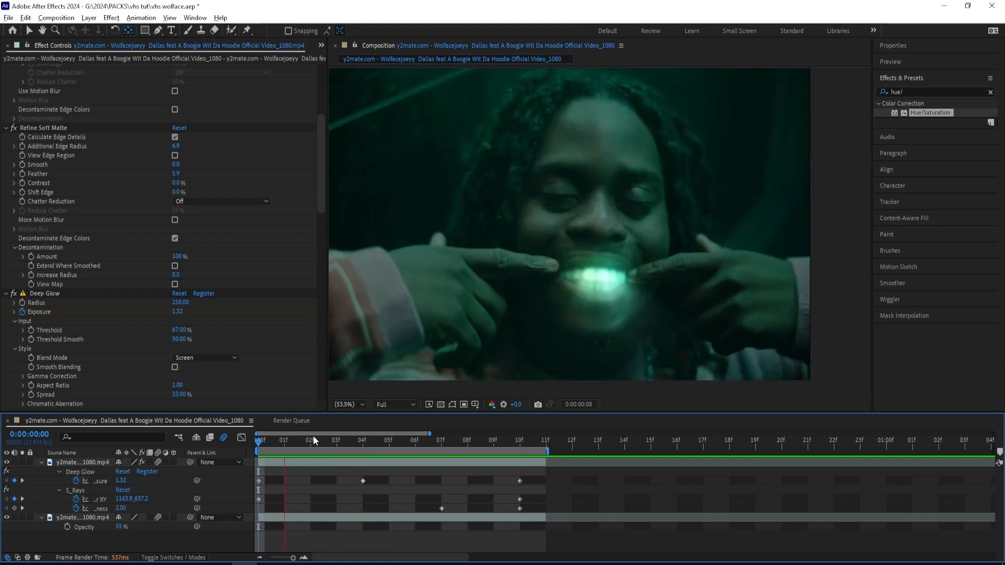